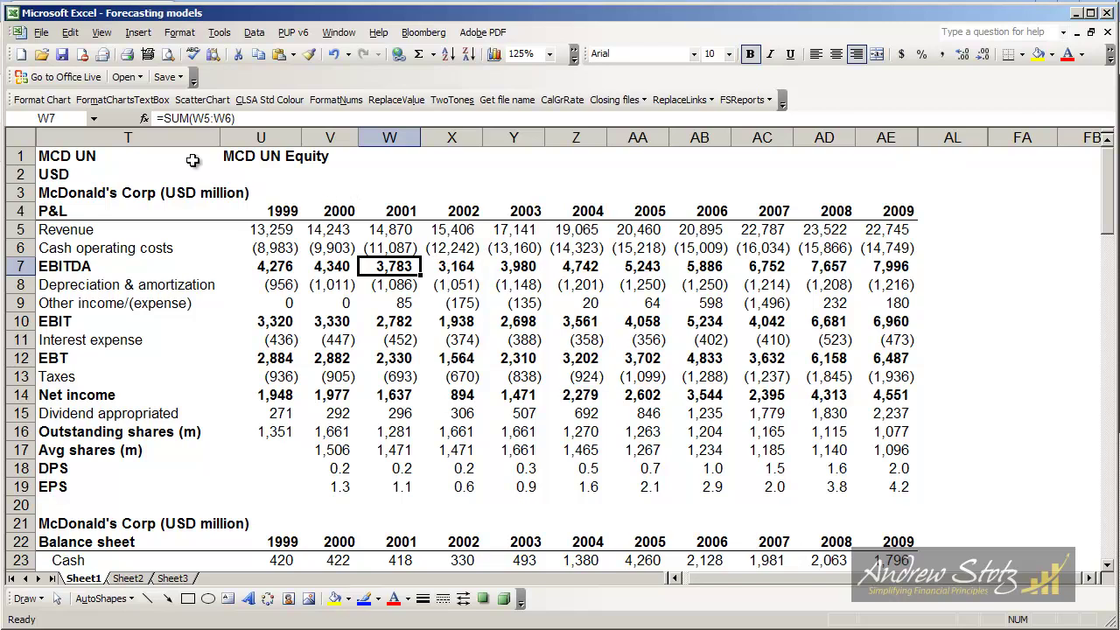
Step: Review the ticker, currency, company name and P&L heading at the start of the income statement
left_click(193, 160)
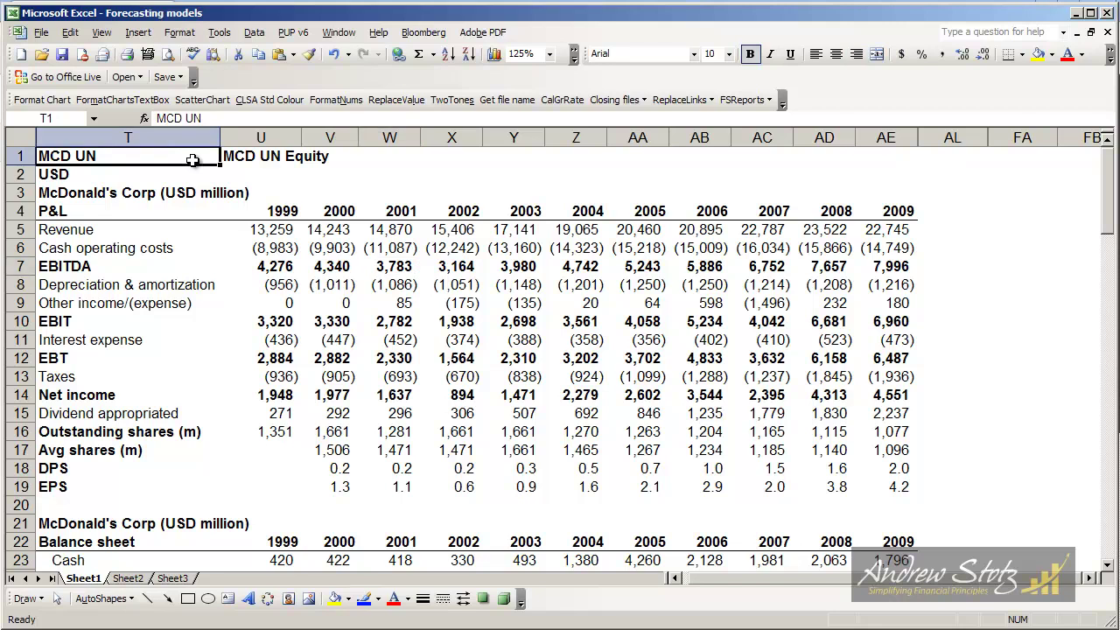
key("Down")
key("Down")
key("Up")
key("Up")
key("Down")
key("Down")
key("Down")
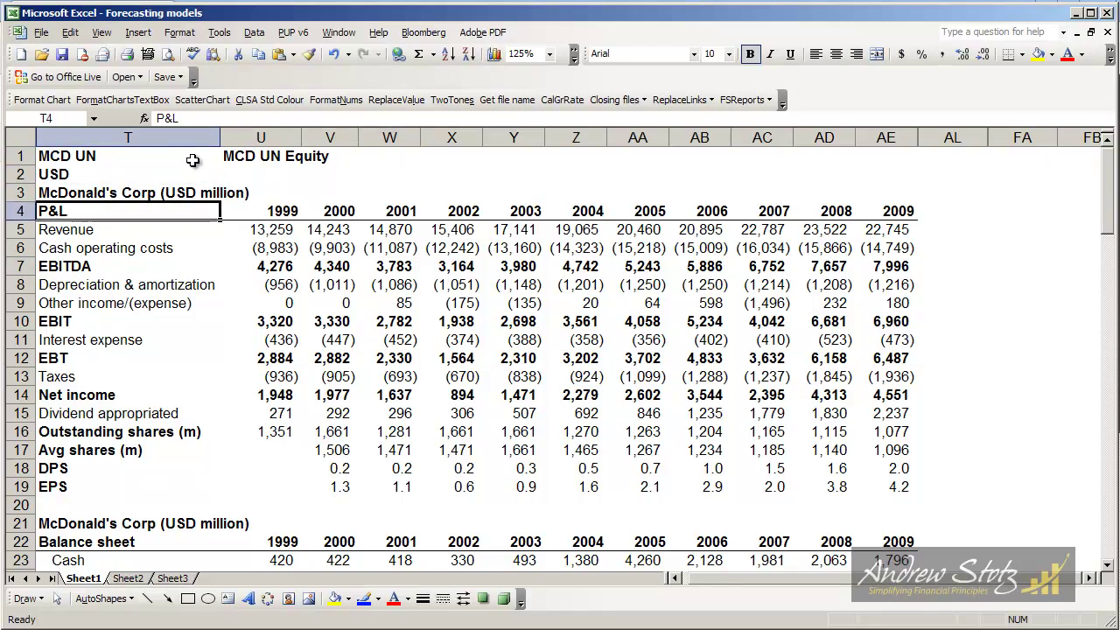
Step: Look across the P&L year headings from 1999 to 2009 and return to the P&L label
key("Right")
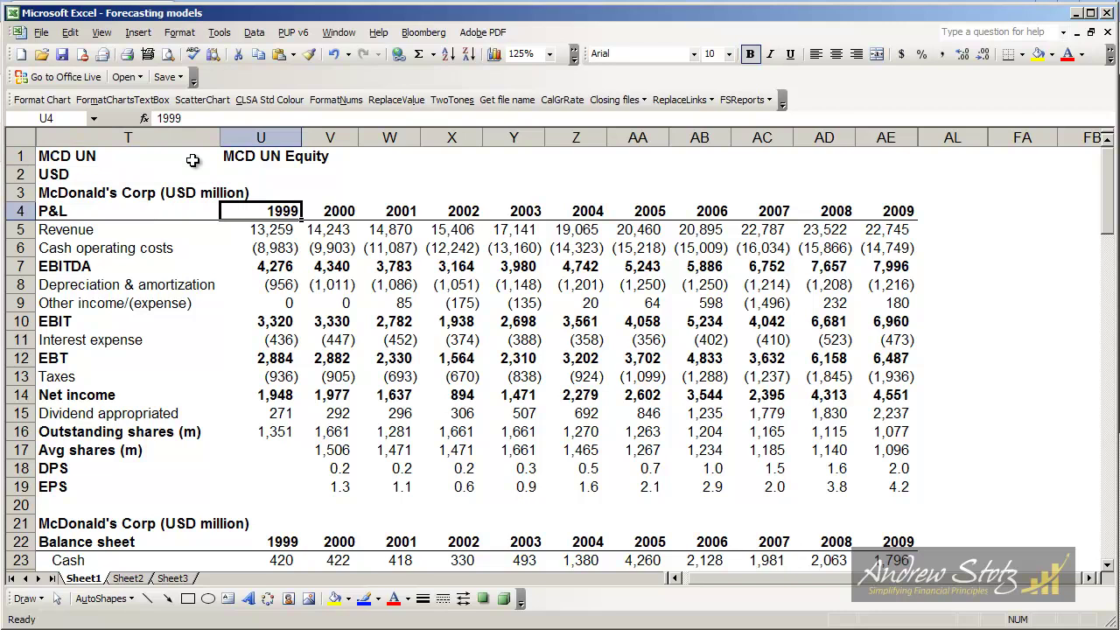
key("Right")
key("Right")
key("Right")
key("Right")
key("Right")
key("Right")
key("Right")
key("Right")
key("Right")
key("Right")
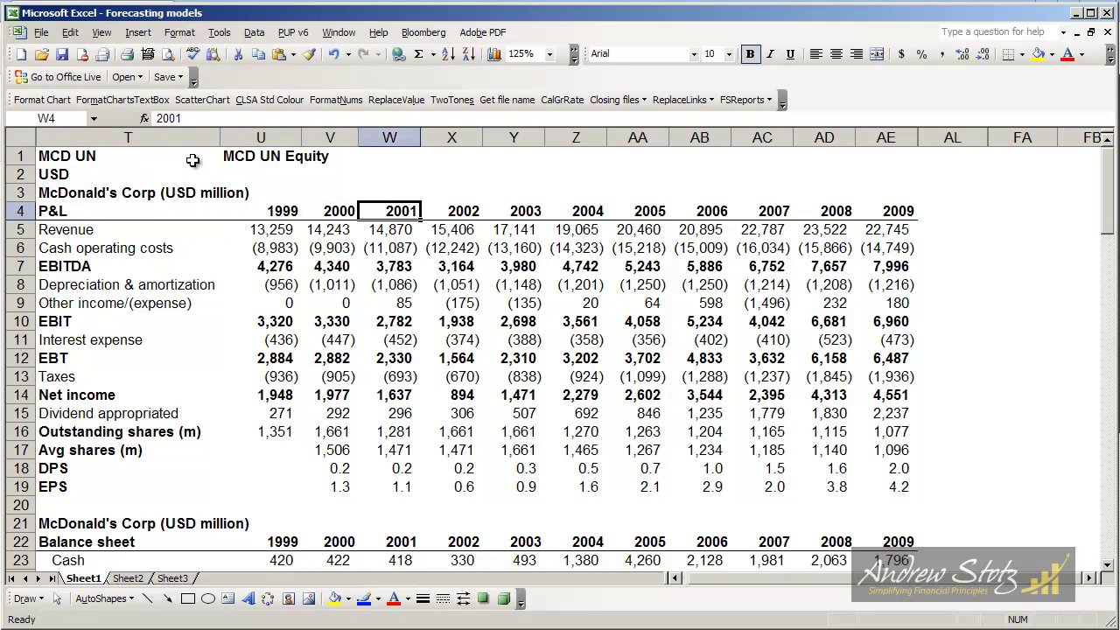
key("Left")
key("Left")
key("Left")
key("Left")
key("Left")
key("Left")
key("Left")
key("Left")
key("Left")
key("Left")
key("Left")
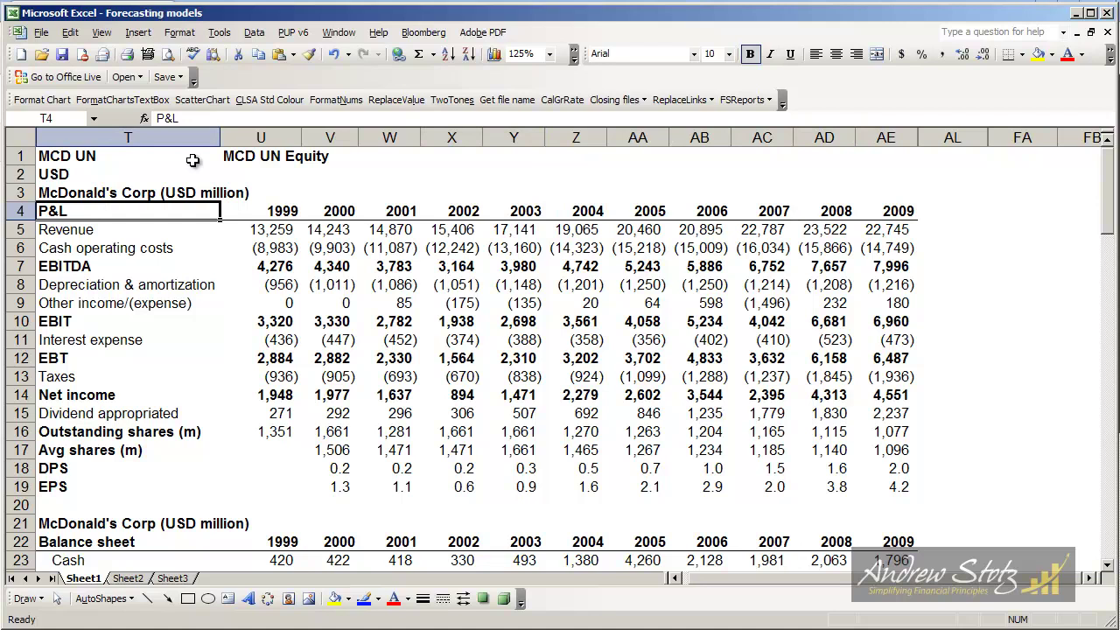
Step: Read down the P&L line items from revenue to EPS and on into the balance sheet's asset labels
key("Down")
key("Down")
key("Down")
key("Down")
key("Down")
key("Down")
key("Down")
key("Down")
key("Down")
key("Down")
key("Down")
key("Down")
key("Down")
key("Down")
key("Down")
key("Down")
key("Down")
key("Down")
key("Down")
key("Down")
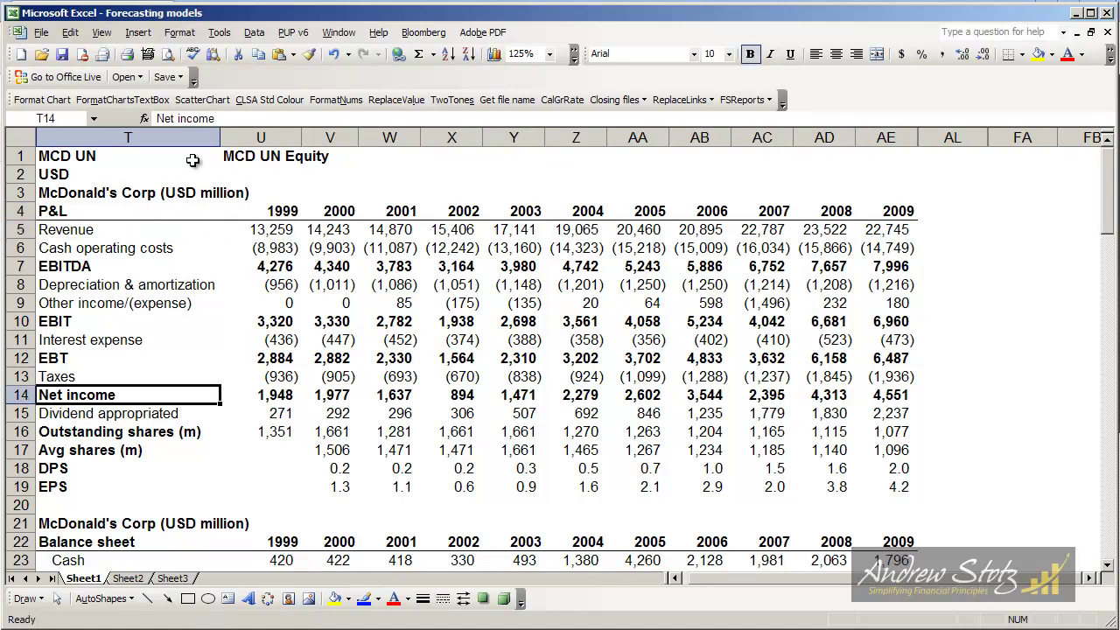
key("Down")
key("Down")
key("Down")
key("Down")
key("Down")
key("Down")
key("Down")
key("Down")
key("Down")
key("Down")
key("Down")
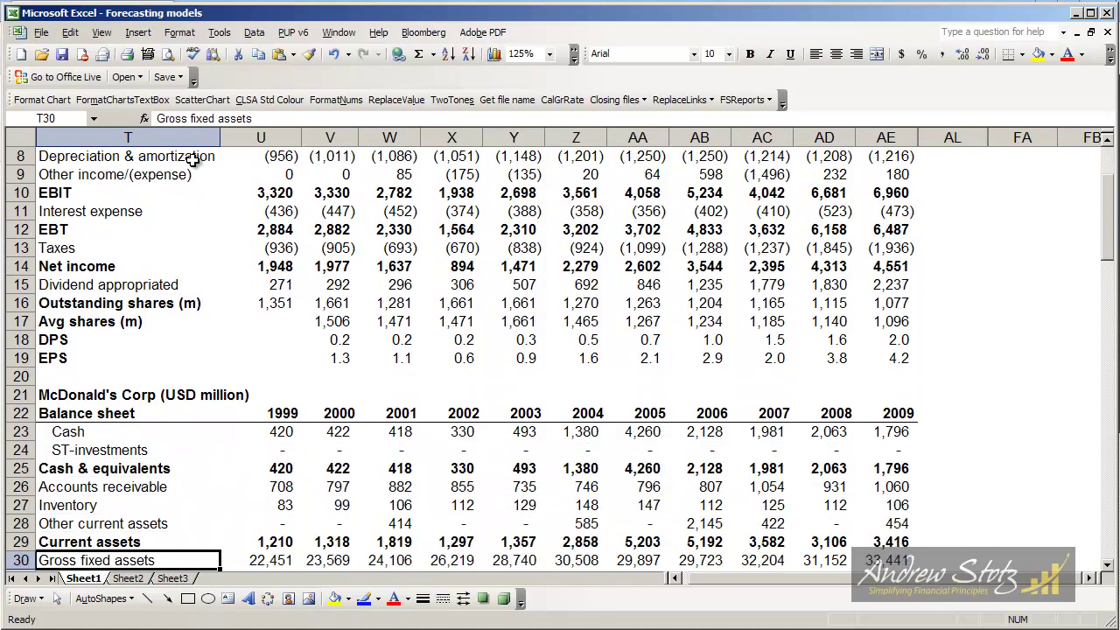
Step: Return to the P&L's 1999 heading and examine that year's figures down through the balance sheet's other liabilities
key("Page_Up")
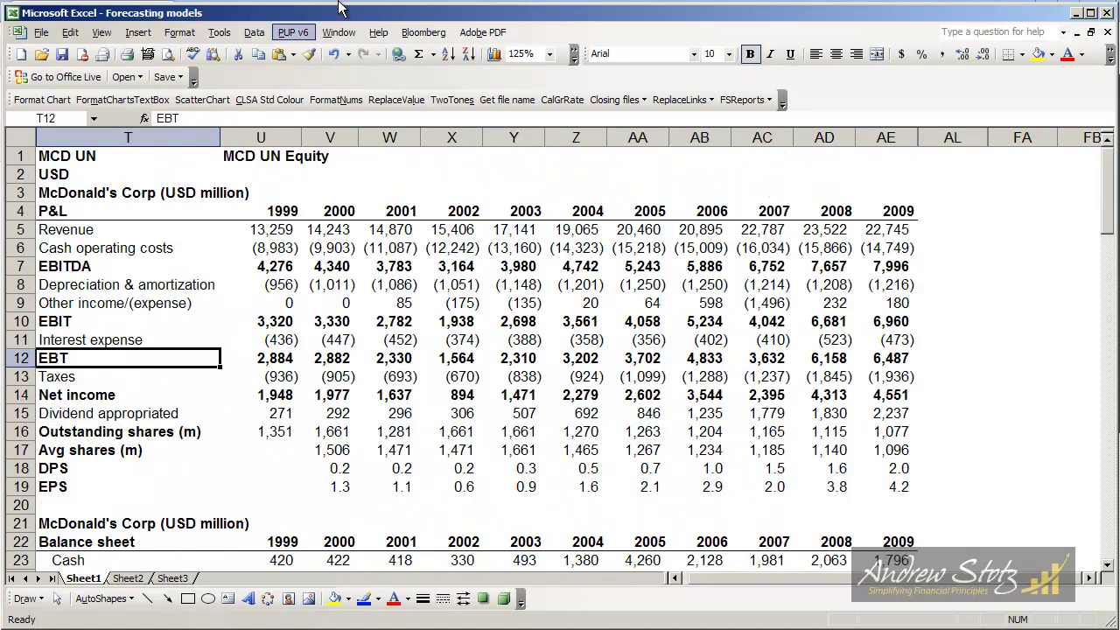
left_click(278, 141)
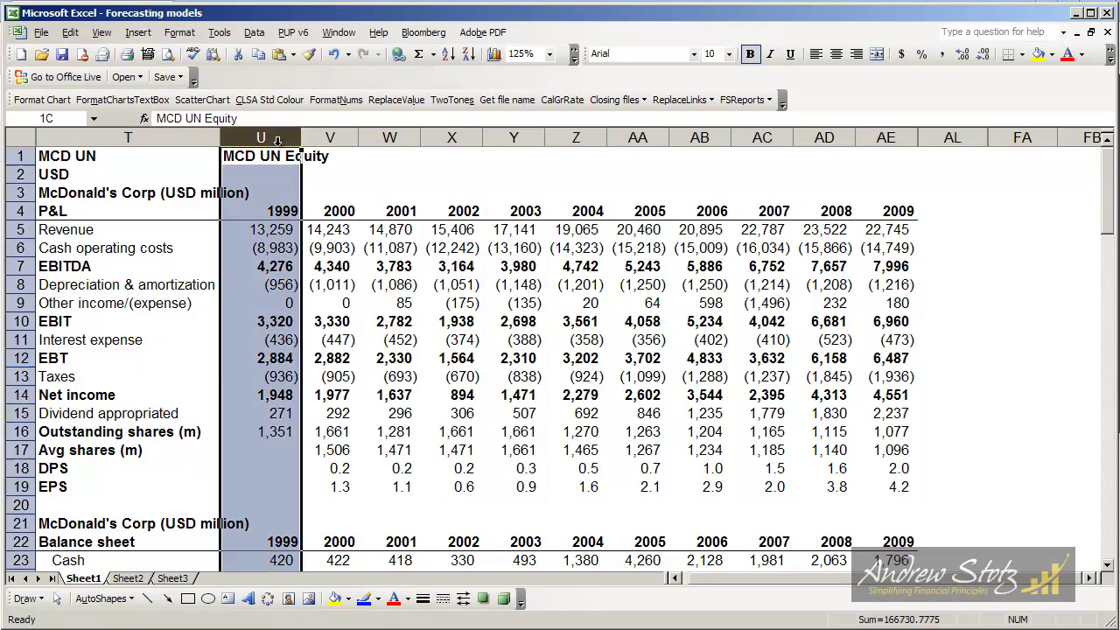
left_click(271, 205)
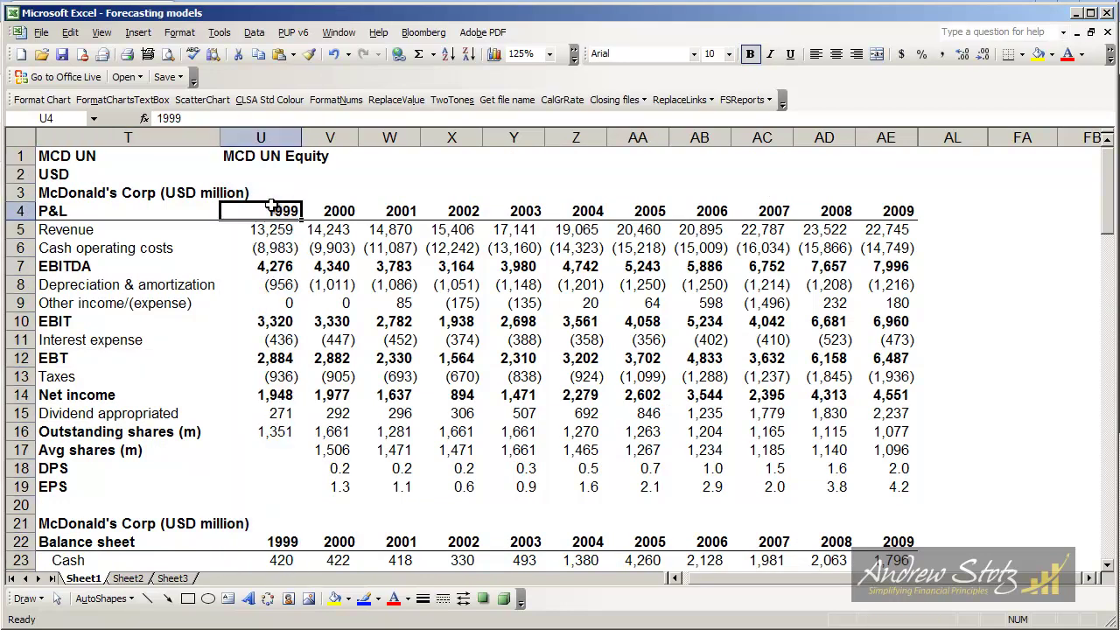
key("Down")
key("Down")
key("Down")
key("Down")
key("Down")
key("Down")
key("Down")
key("Down")
key("Down")
key("Down")
key("Down")
key("Down")
key("Down")
key("Down")
key("Down")
key("Down")
key("Down")
key("Down")
key("Down")
key("Down")
key("Down")
key("Down")
key("Down")
key("Down")
key("Down")
key("Down")
key("Down")
key("Down")
key("Down")
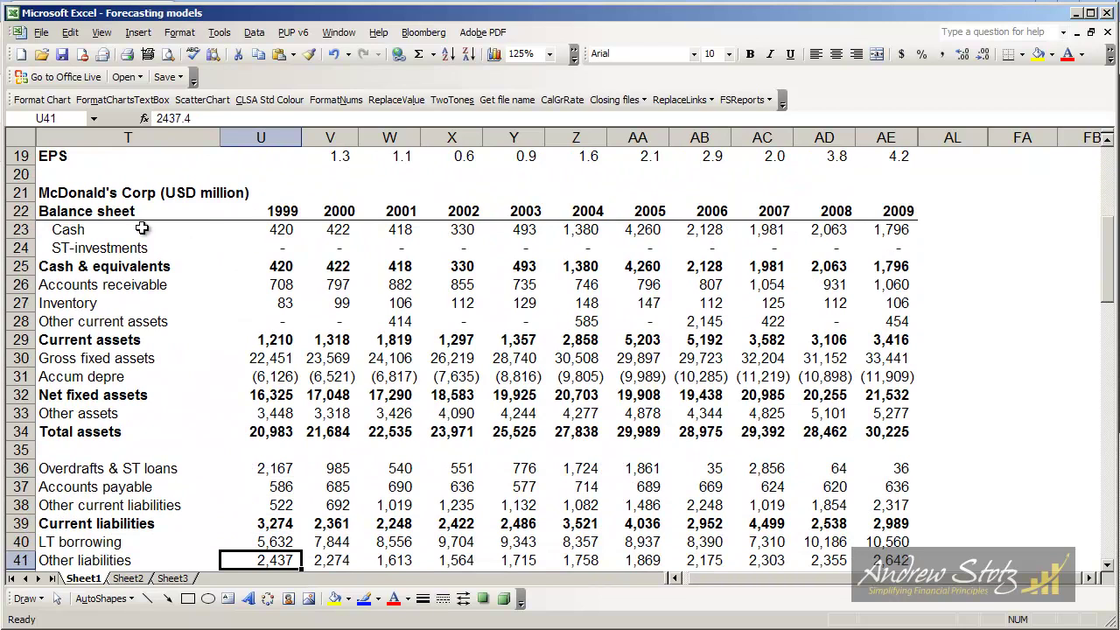
Step: Examine the balance sheet labels from cash through total assets, liabilities, paid up capital and shareholder equity
left_click_drag(142, 229, 130, 429)
left_click(107, 354)
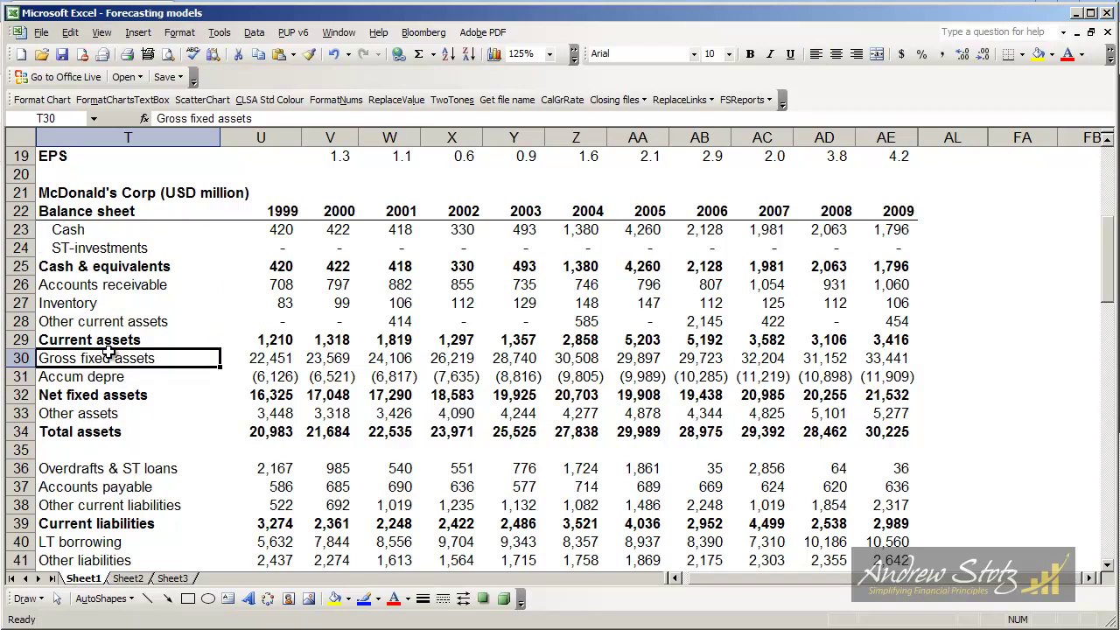
key("Down")
key("Down")
key("Down")
key("Down")
key("Down")
key("Down")
key("Down")
key("Down")
key("Down")
key("Down")
key("Down")
key("Down")
key("Down")
key("Down")
key("Down")
key("Down")
key("Down")
key("Down")
key("Down")
key("Down")
key("Down")
key("Down")
key("Down")
key("Down")
key("Down")
key("Down")
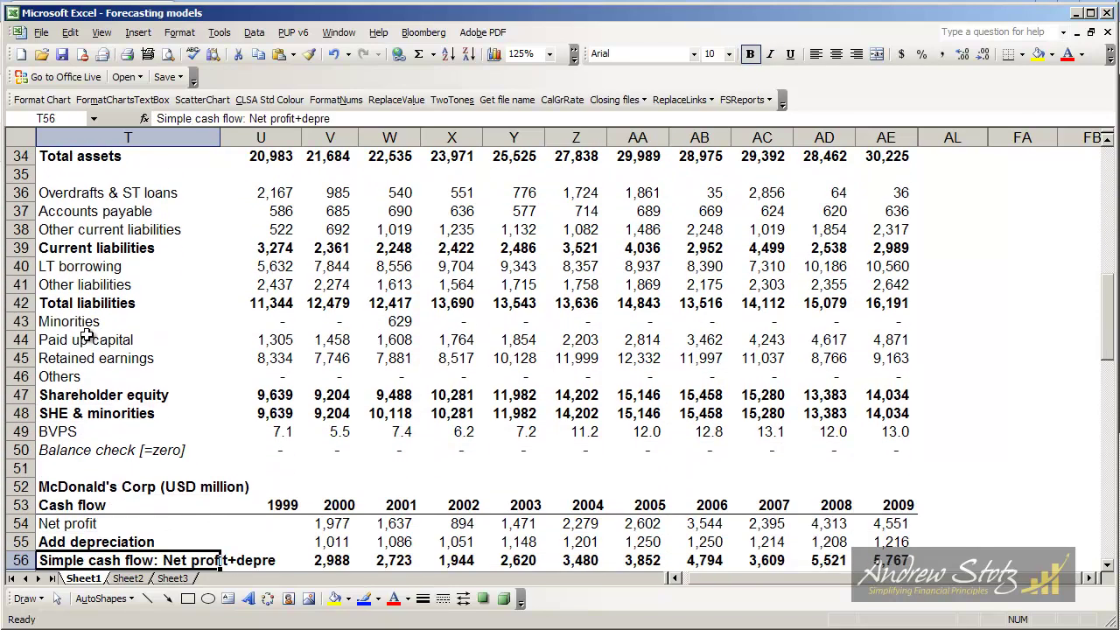
left_click_drag(91, 339, 82, 394)
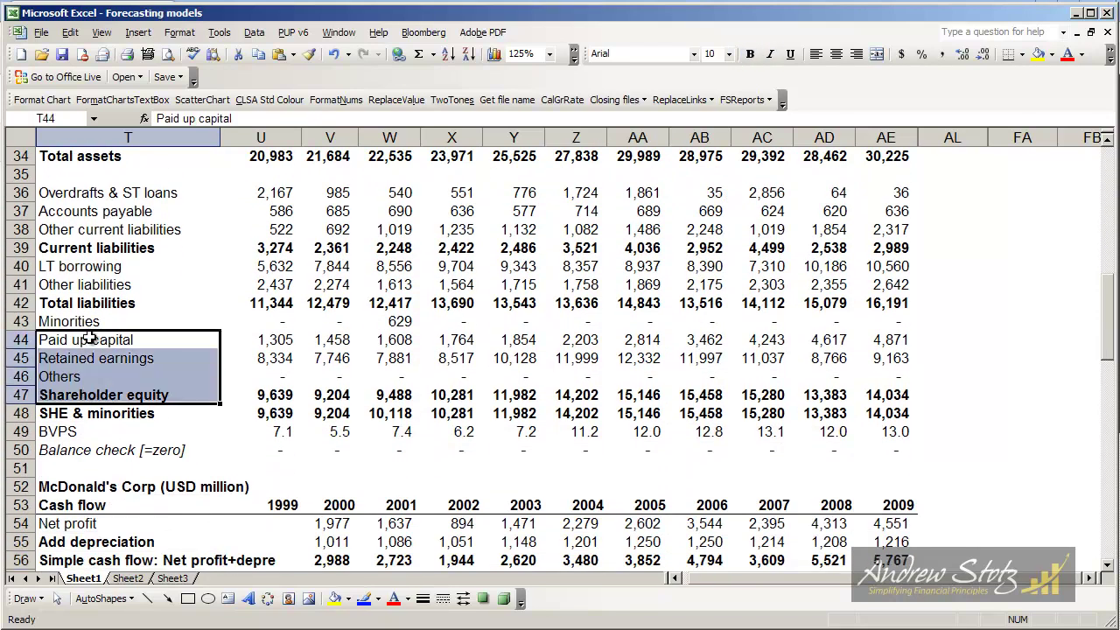
Step: Examine the cash flow statement's line items from net profit and depreciation through working capital changes to other non-cash items
key("Down")
key("Down")
key("Down")
key("Down")
key("Down")
key("Down")
key("Down")
key("Down")
key("Down")
key("Down")
key("Down")
key("Down")
key("Down")
key("Down")
key("Down")
key("Down")
key("Down")
key("Down")
key("Down")
key("Down")
left_click(81, 412)
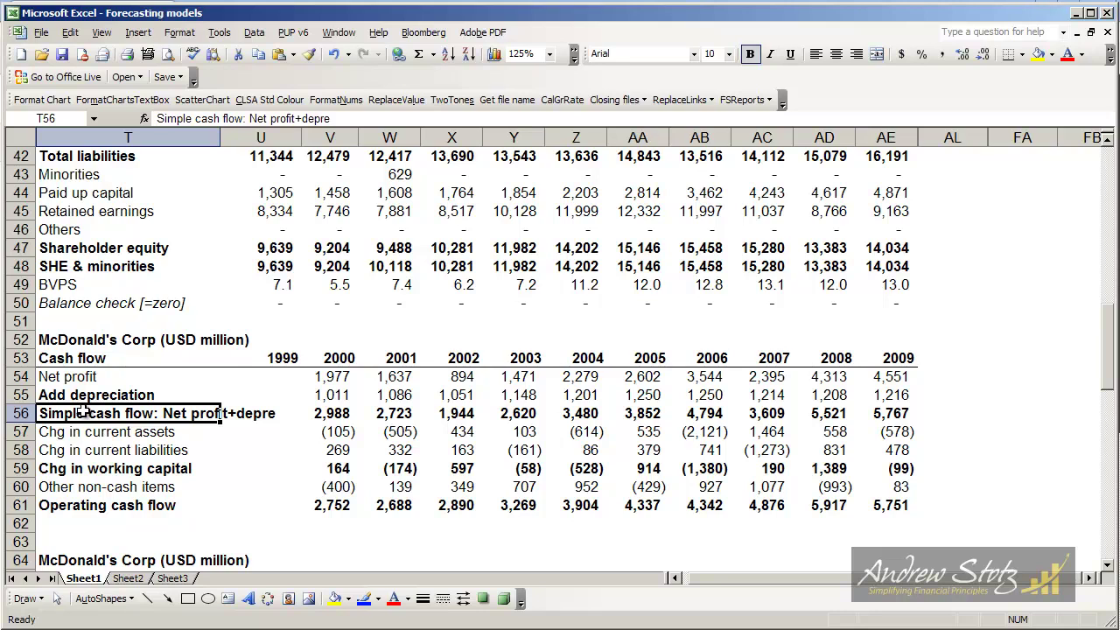
left_click(87, 377)
left_click(87, 395)
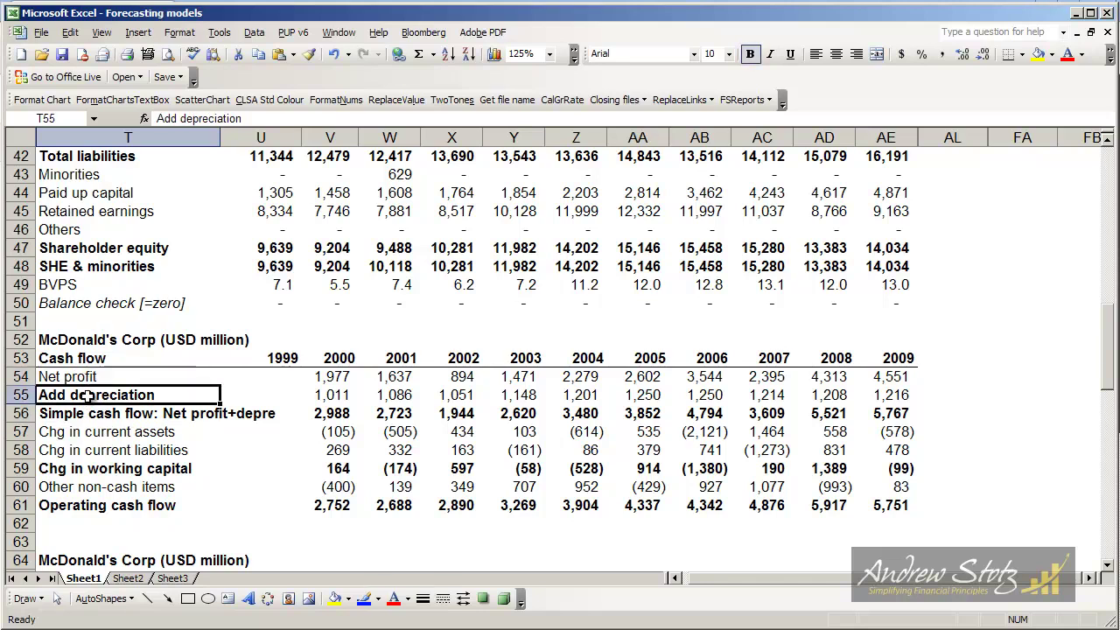
left_click(104, 431)
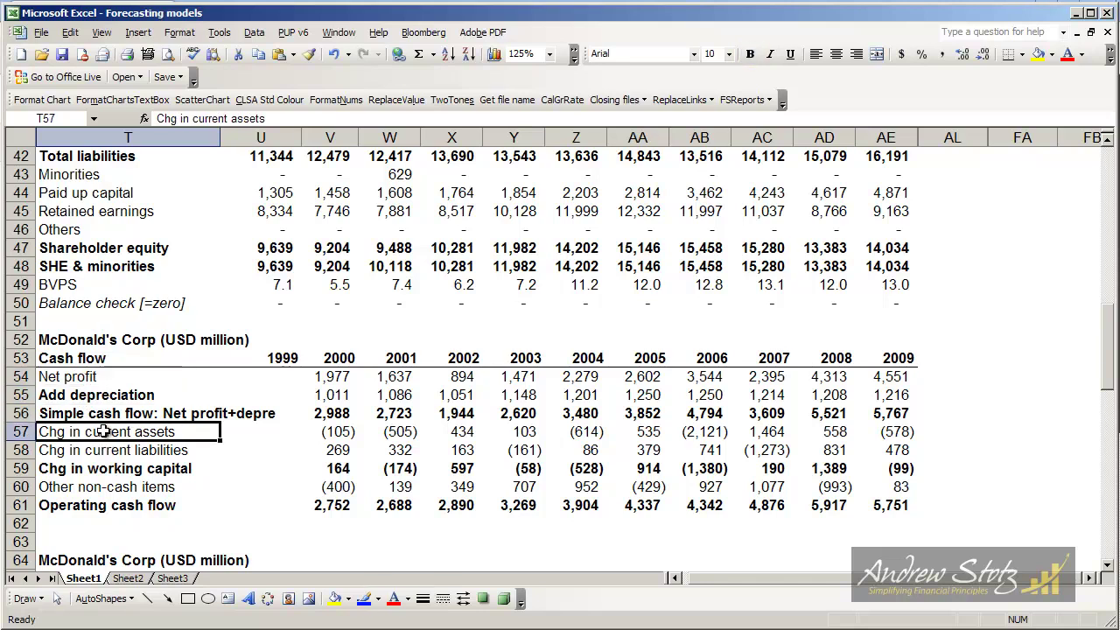
left_click_drag(120, 434, 120, 468)
left_click(114, 486)
Step: Examine the retained earnings schedule for 2000, covering the beginning balance, added profit, dividends and the Other row
key("Down")
key("Down")
key("Down")
key("Down")
key("Down")
key("Down")
key("Down")
key("Down")
key("Down")
key("Down")
key("Down")
key("Down")
key("Down")
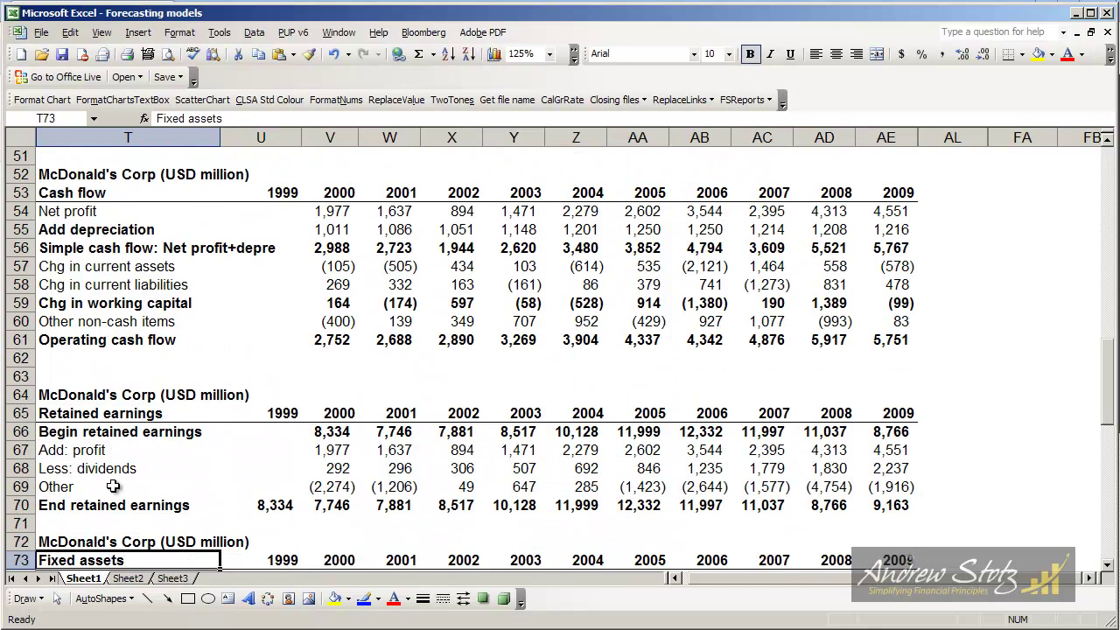
left_click(123, 430)
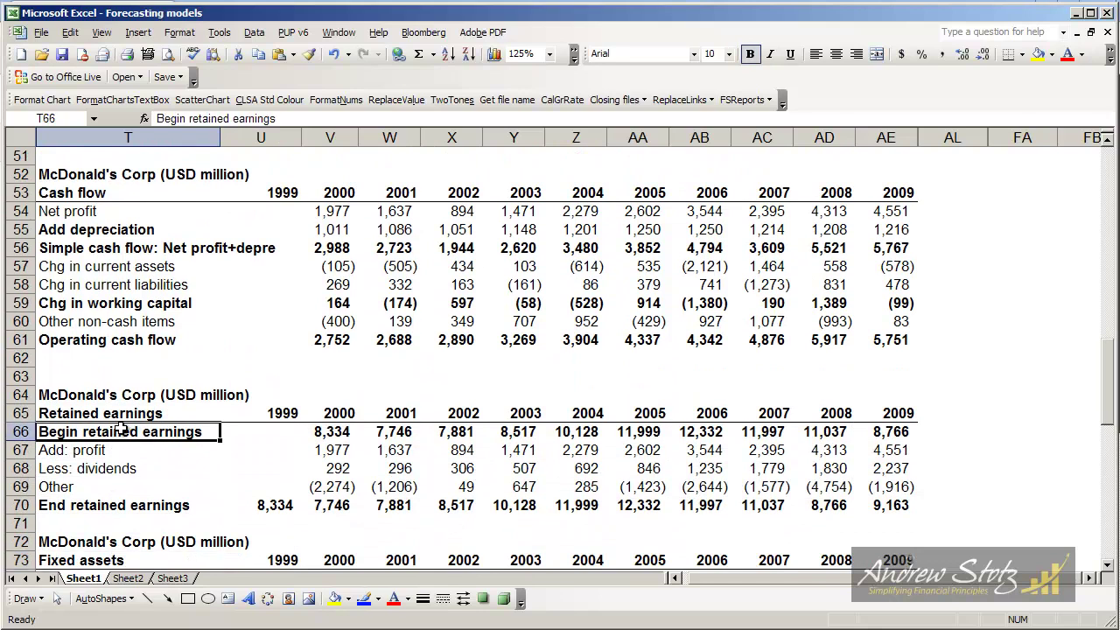
left_click(320, 431)
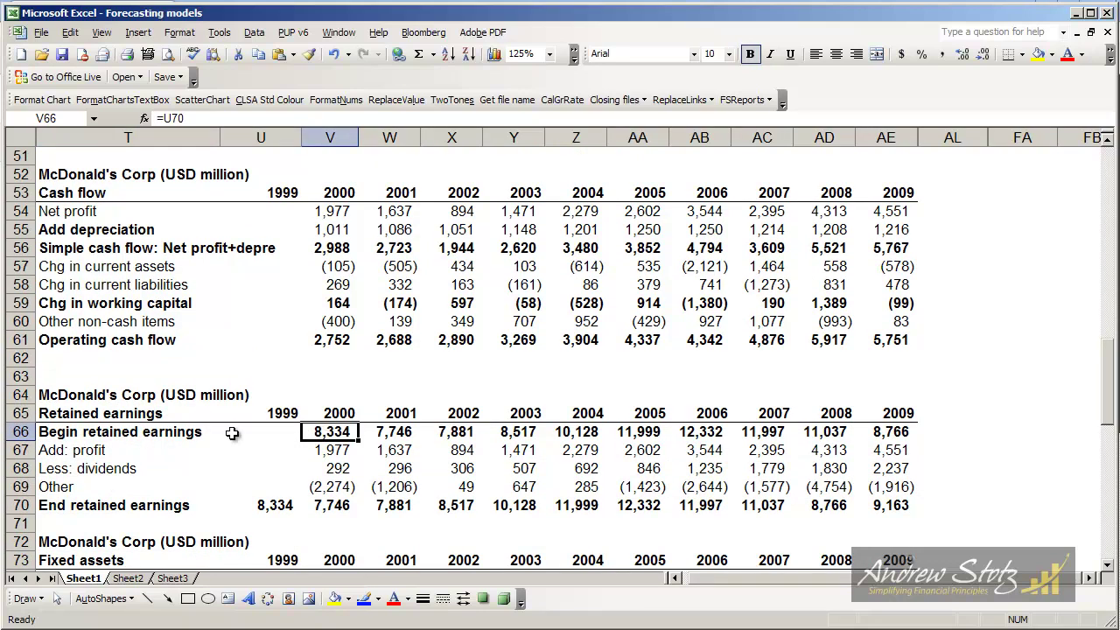
left_click(99, 449)
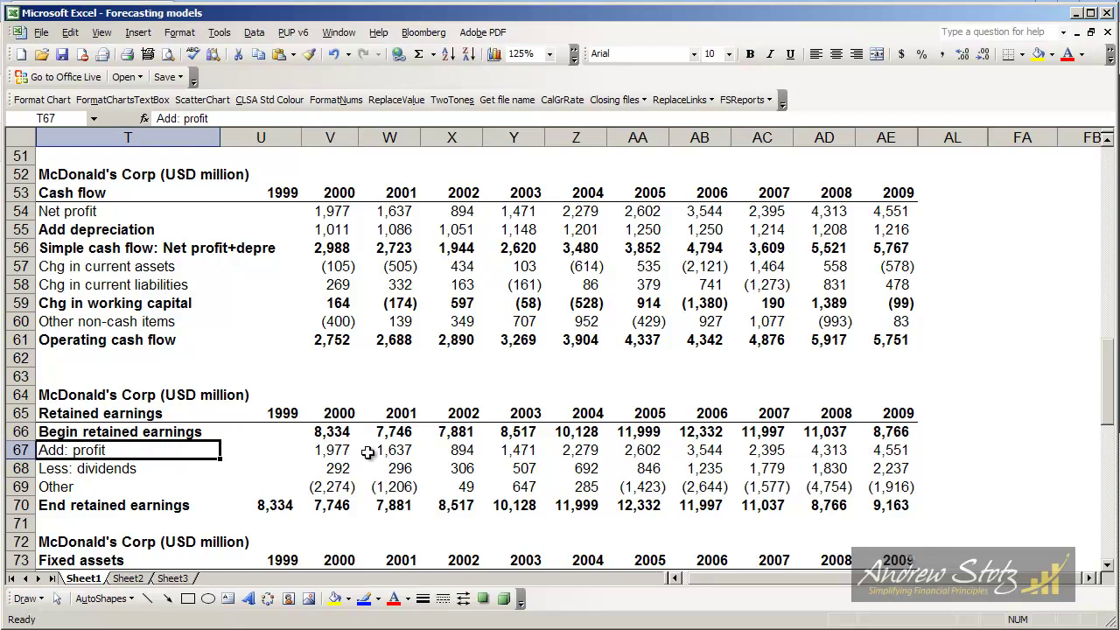
left_click(336, 448)
key("Down")
left_click(105, 465)
key("Right")
key("Right")
key("Down")
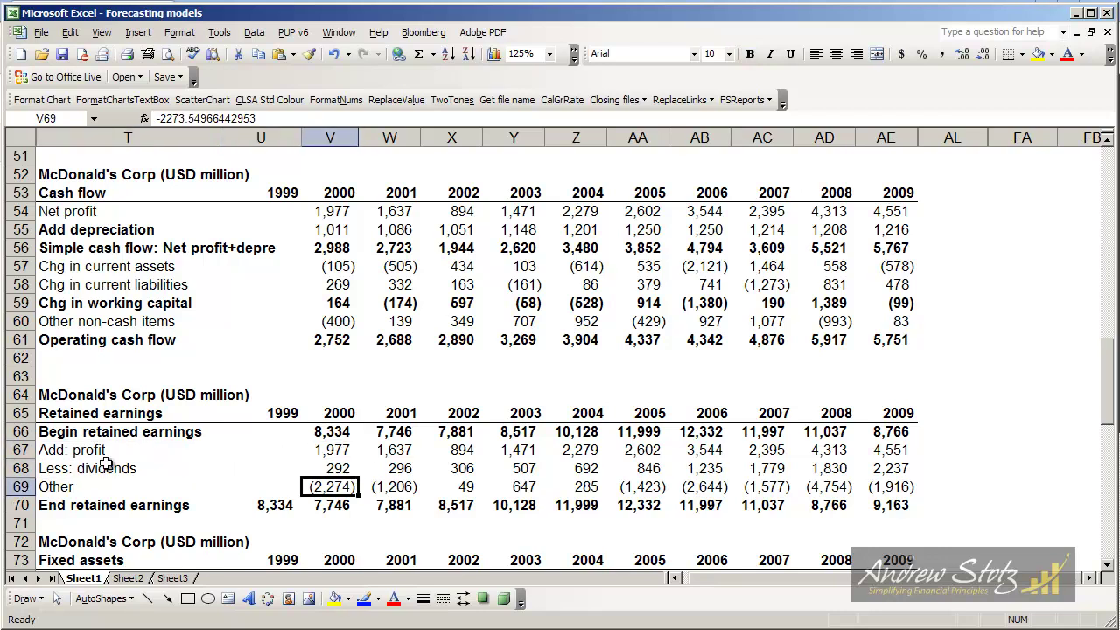
left_click(24, 486)
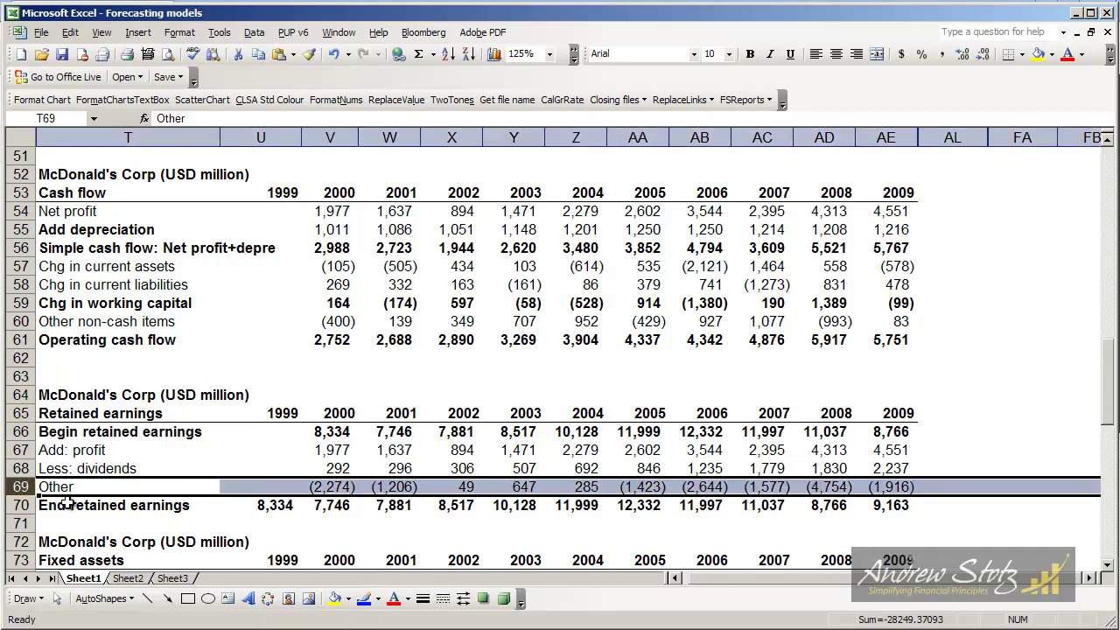
left_click(342, 486)
Step: Examine the fixed assets schedule's 2000 beginning gross fixed assets, net additions and ending gross fixed assets
key("Down")
key("Down")
key("Down")
key("Down")
key("Down")
key("Down")
key("Down")
key("Down")
key("Down")
key("Down")
key("Down")
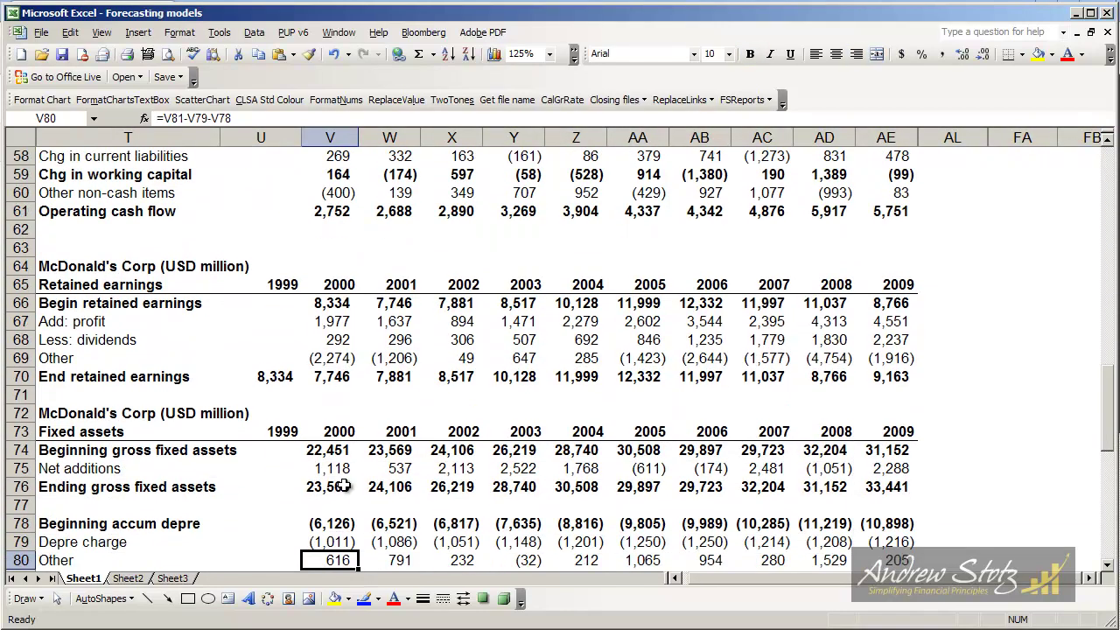
key("Down")
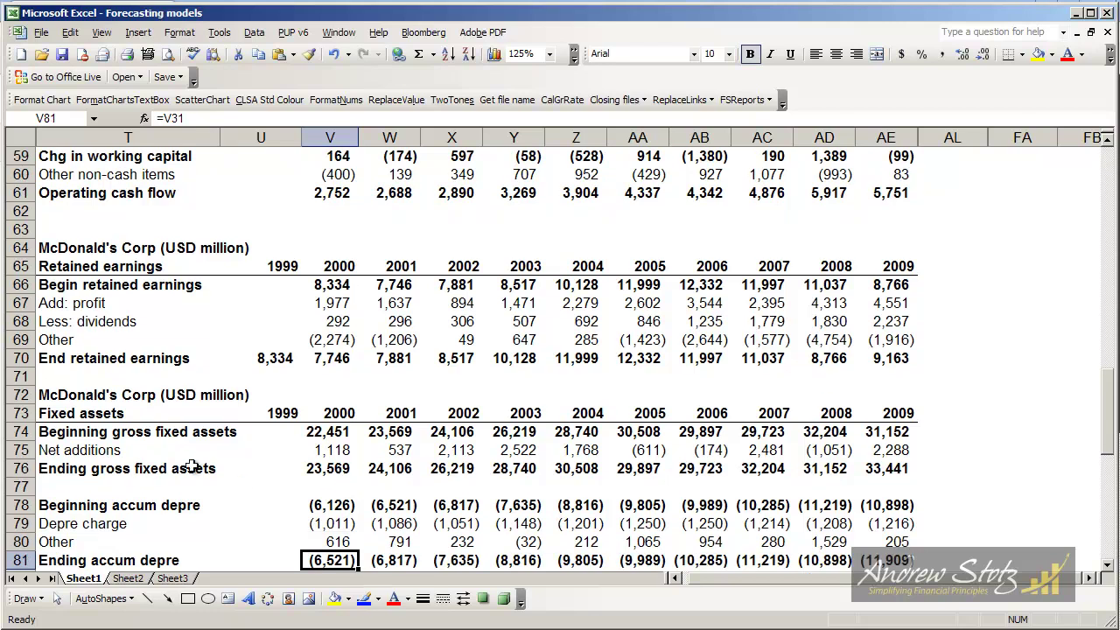
left_click(318, 432)
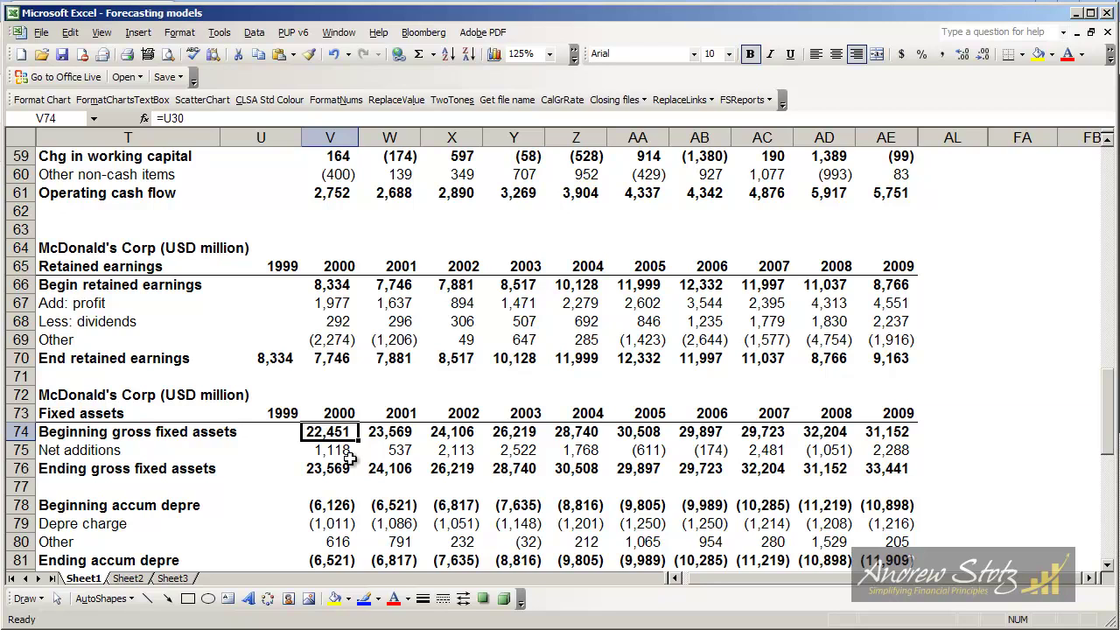
left_click(330, 451)
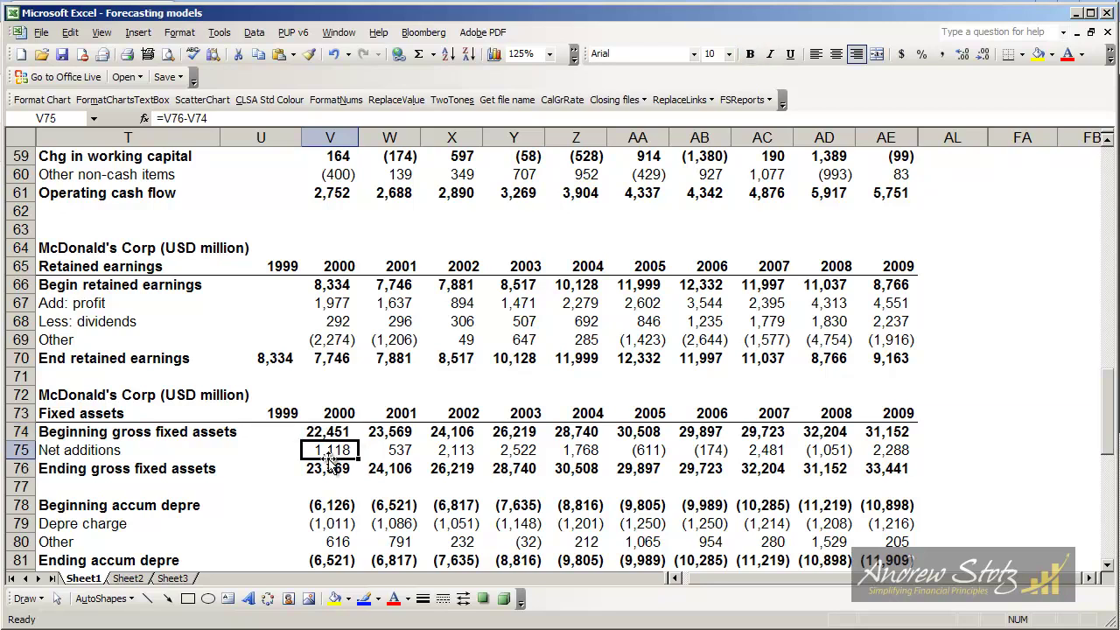
left_click(321, 464)
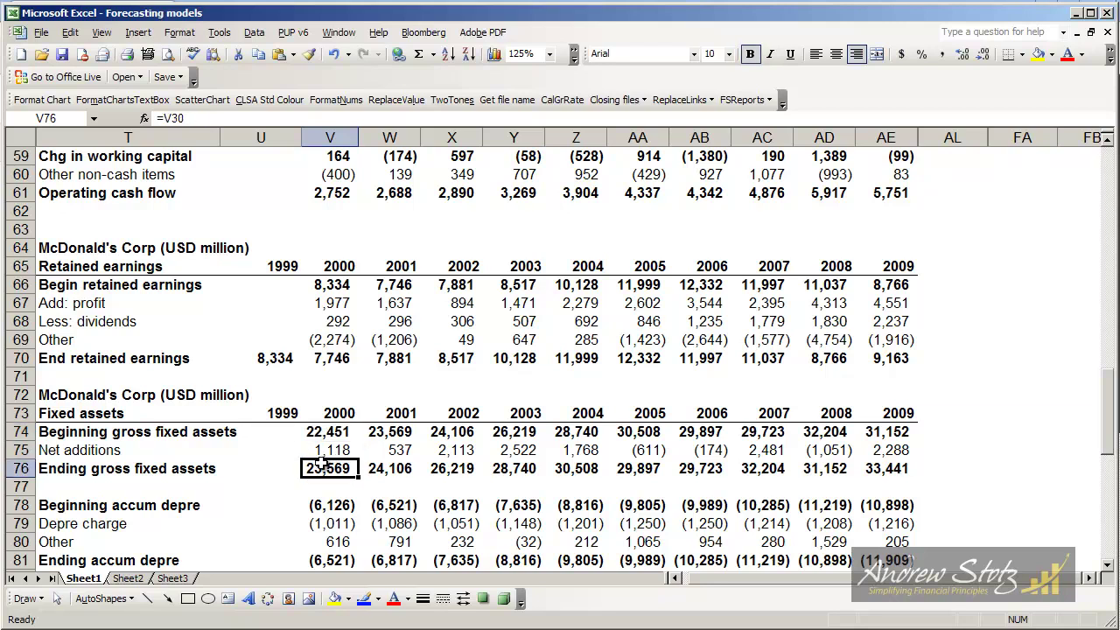
Step: Check the 2000 beginning accumulated depreciation and trace that year's depreciation charge back to the P&L's depreciation & amortization line
left_click(320, 504)
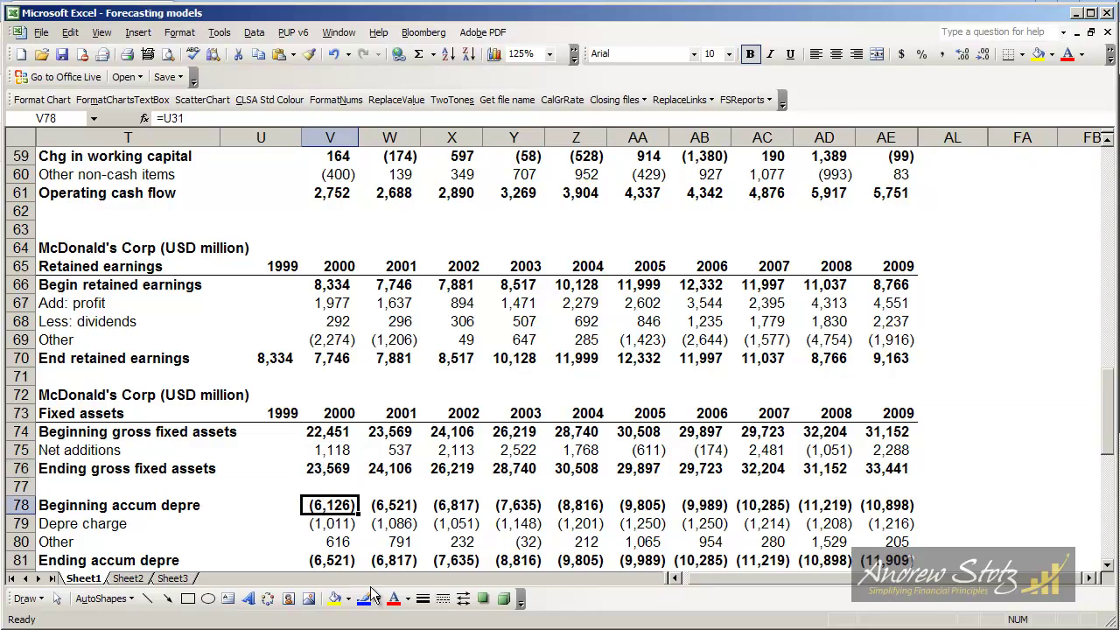
left_click(324, 522)
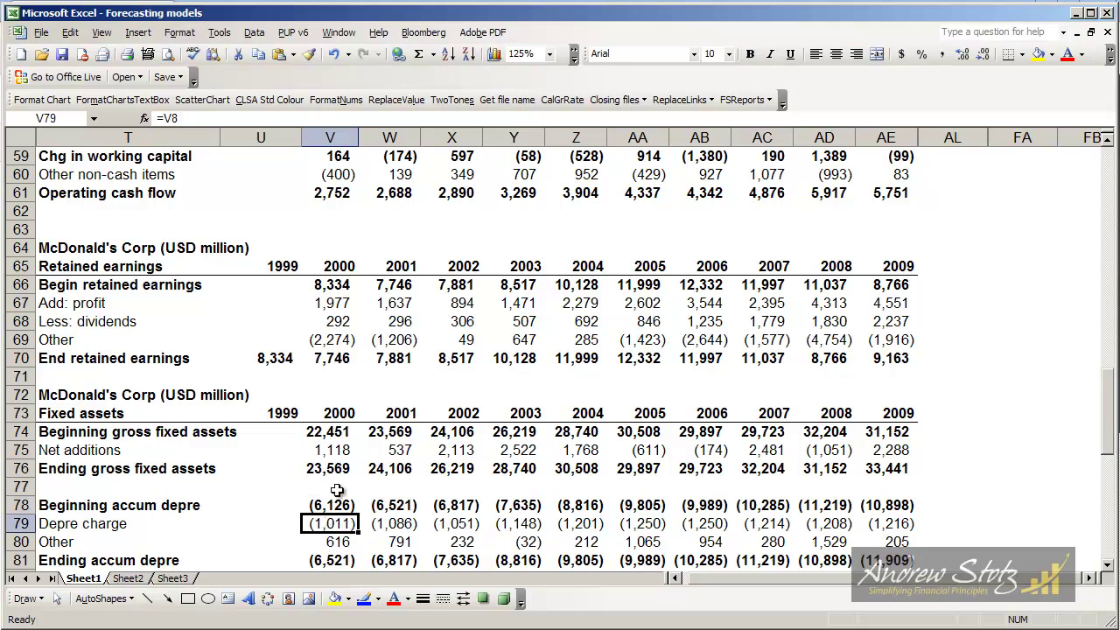
key("Page_Up")
key("Page_Up")
key("Page_Up")
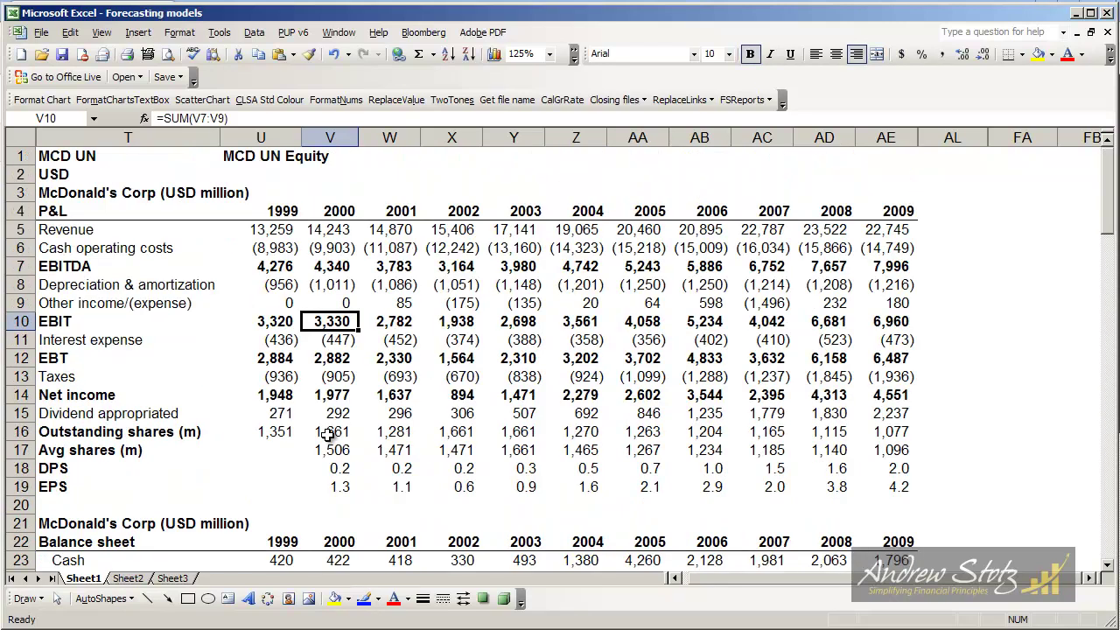
left_click(331, 284)
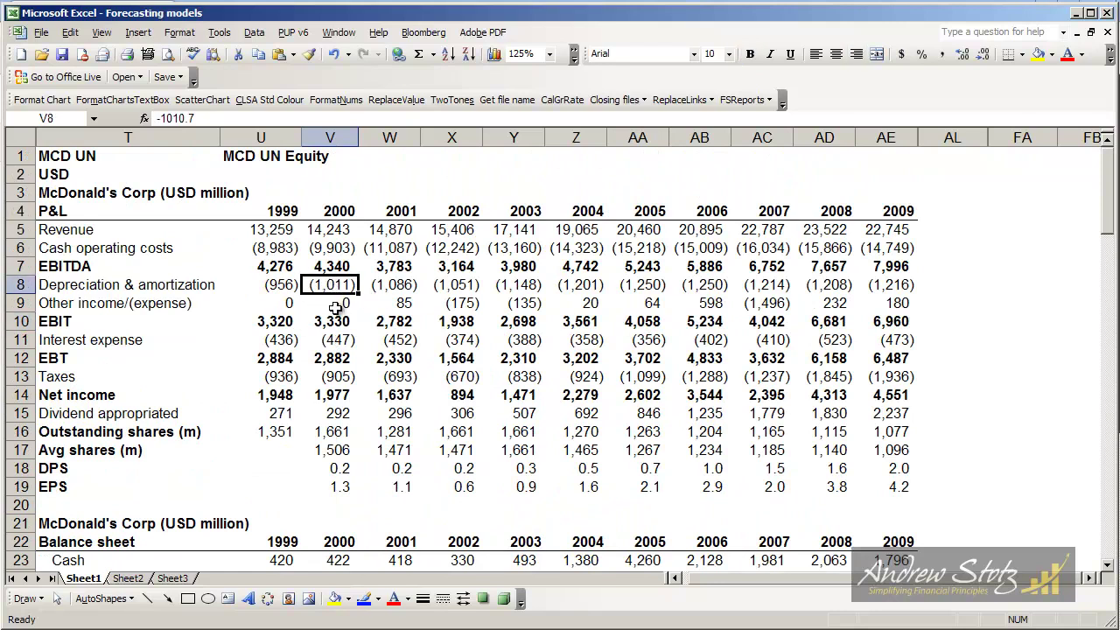
Step: Read down the 2000 column from cash flow through retained earnings to the Other line of accumulated depreciation
key("Page_Down")
key("Page_Down")
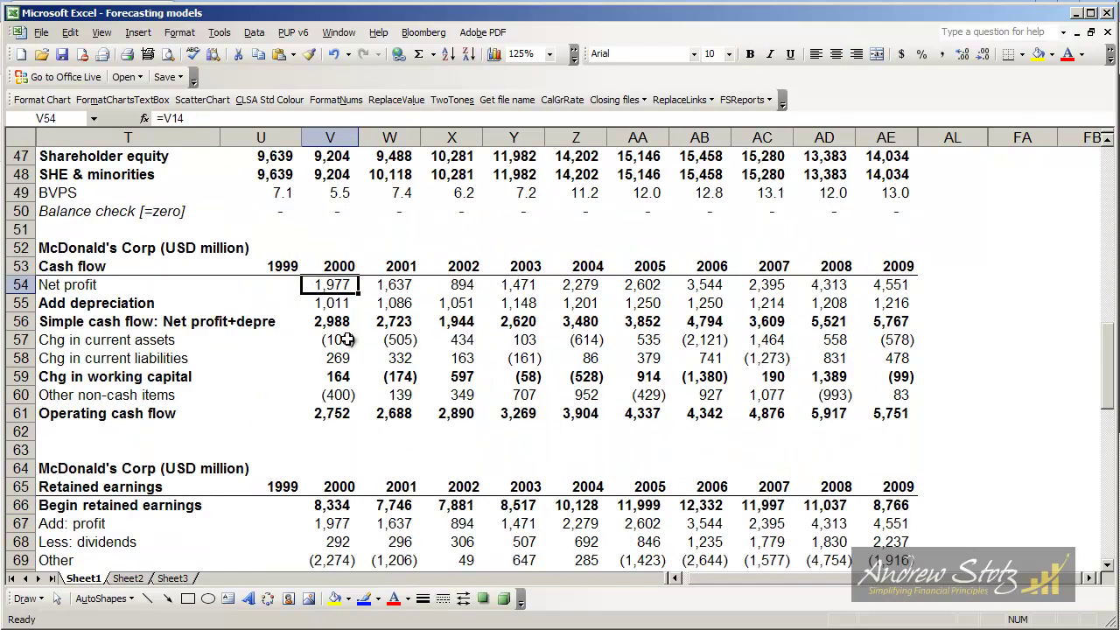
key("Down")
key("Down")
key("Down")
key("Down")
key("Down")
key("Down")
key("Down")
key("Down")
key("Down")
key("Down")
key("Down")
key("Down")
key("Down")
key("Down")
key("Down")
key("Down")
key("Down")
key("Down")
key("Down")
key("Down")
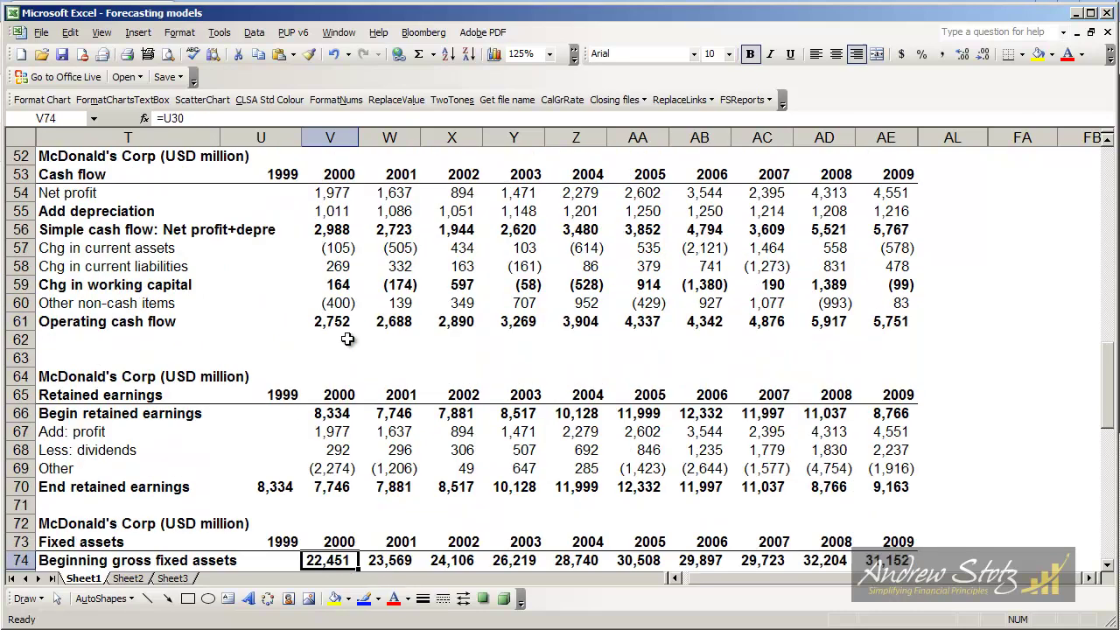
key("Up")
key("Down")
key("Down")
key("Down")
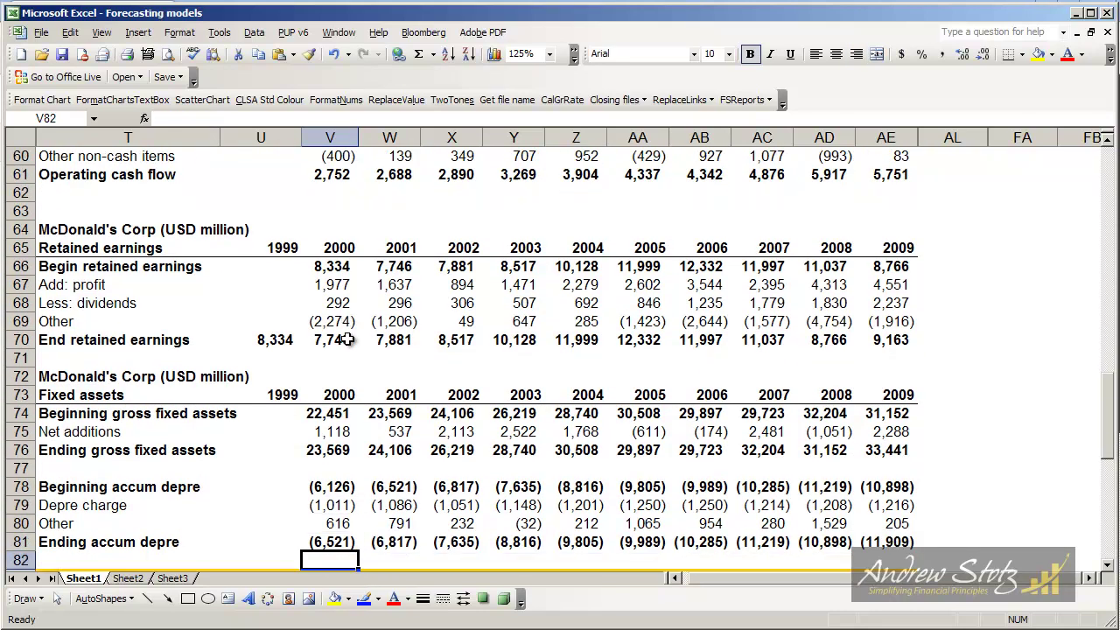
key("Up")
key("Up")
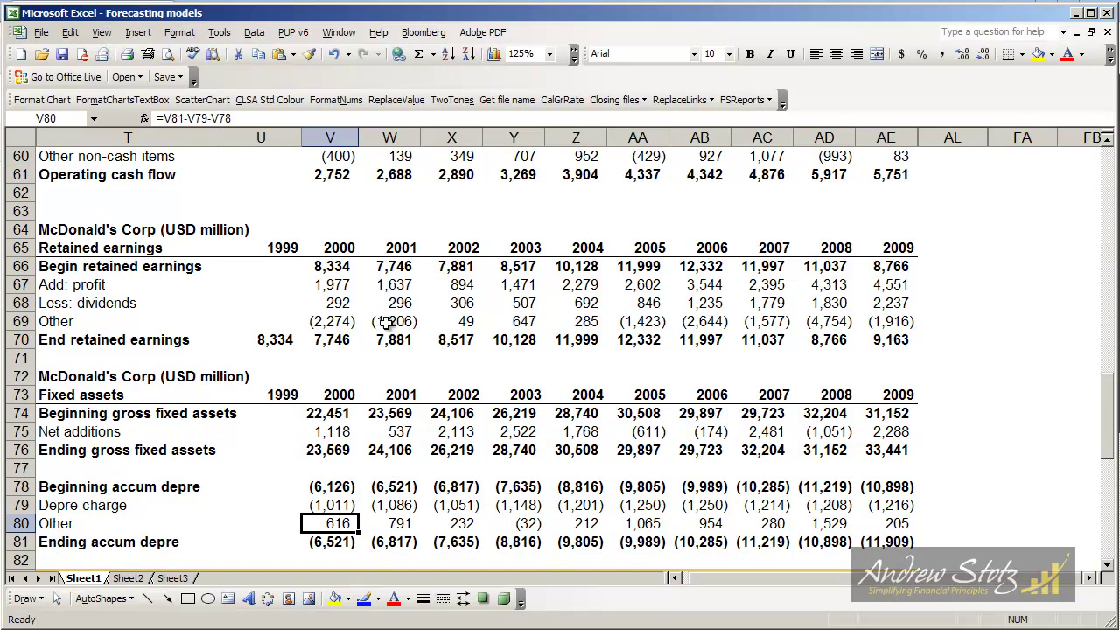
Step: Return to the P&L and check 2009 EBITDA against the sum of that year's revenue and cash operating costs
key("Page_Up")
key("Page_Up")
key("Page_Up")
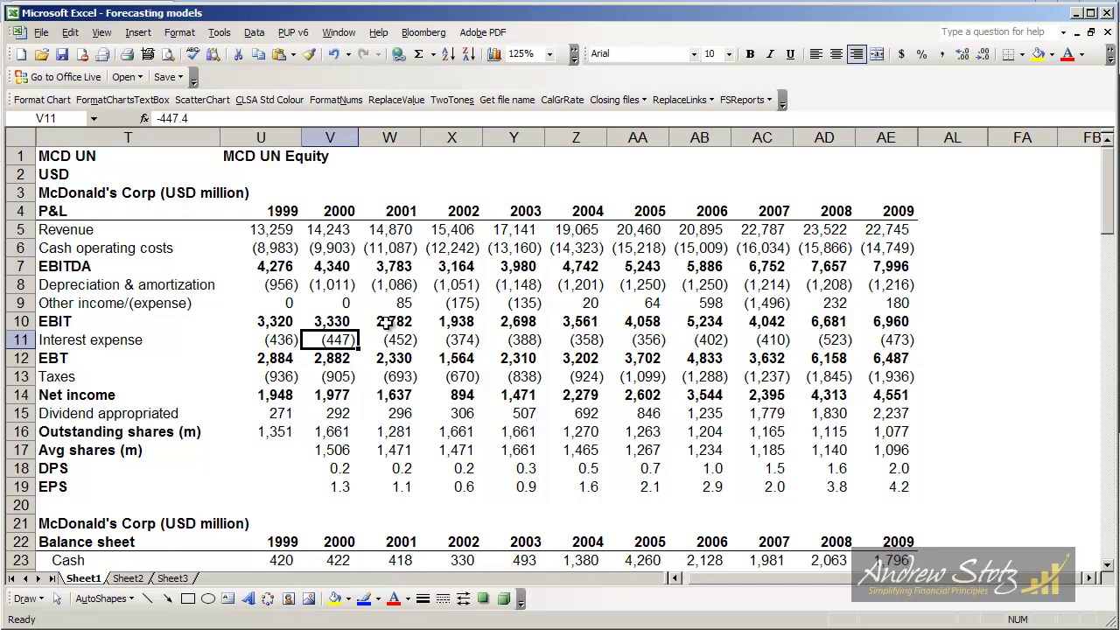
left_click(873, 267)
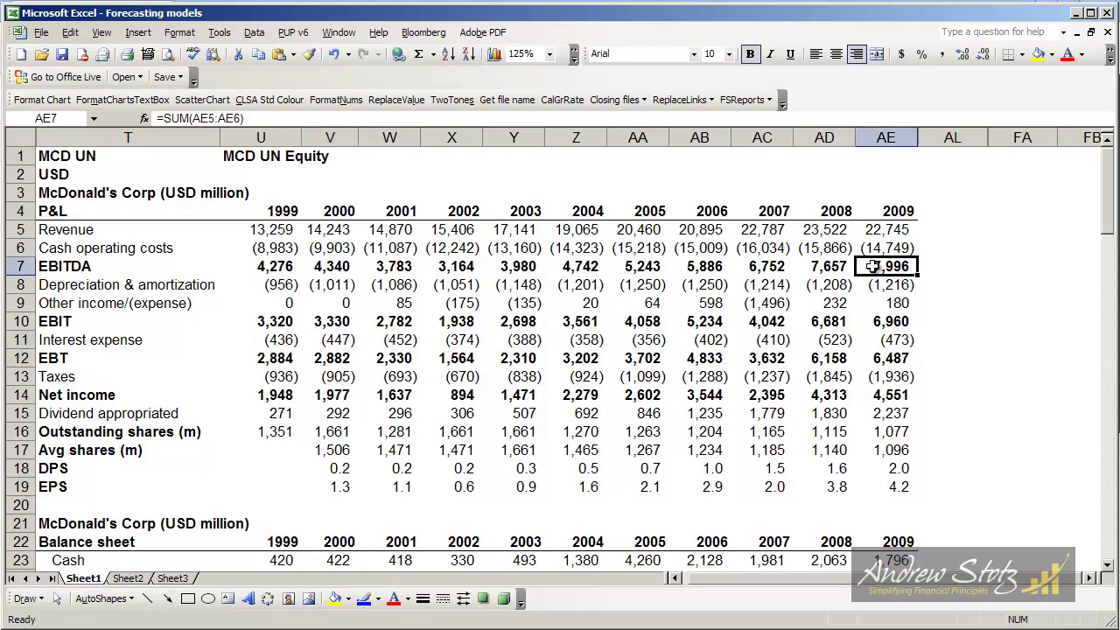
key("Down")
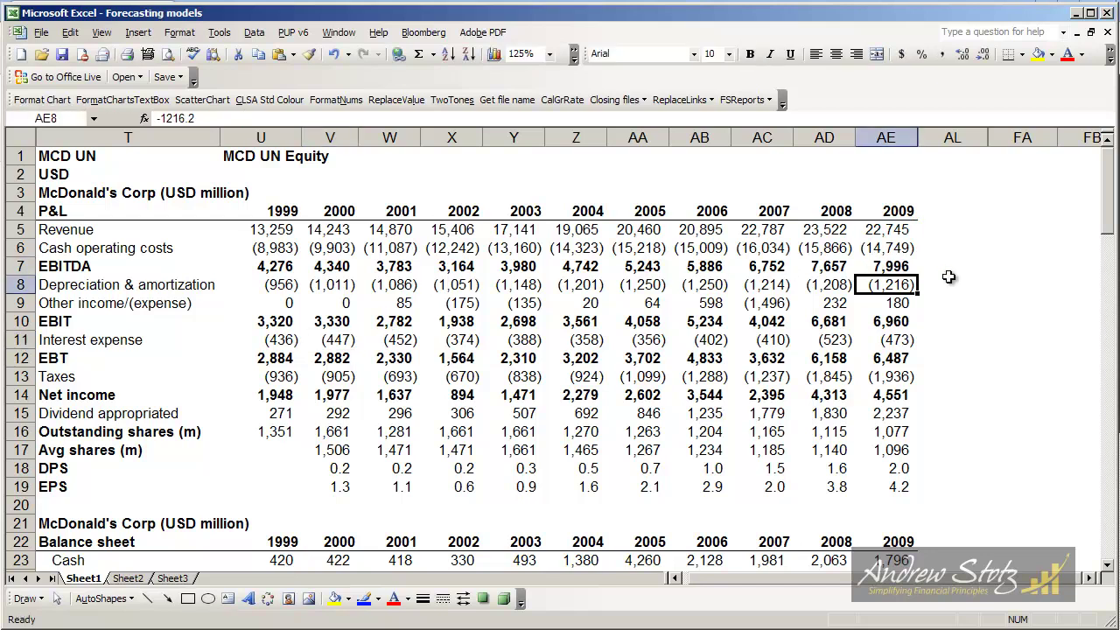
left_click_drag(901, 227, 883, 250)
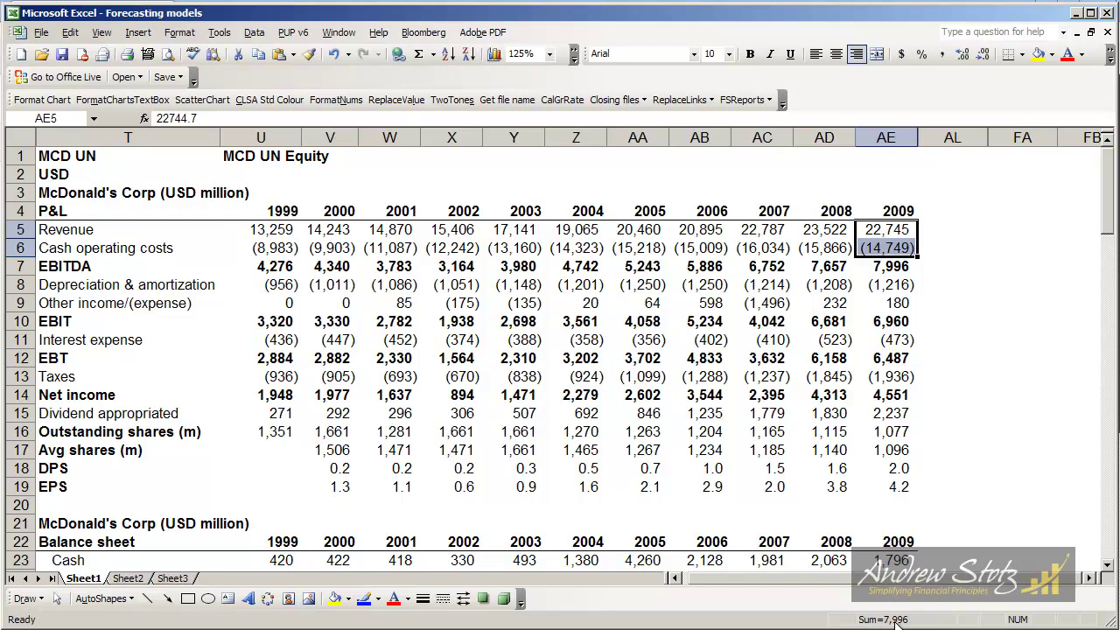
left_click(901, 265)
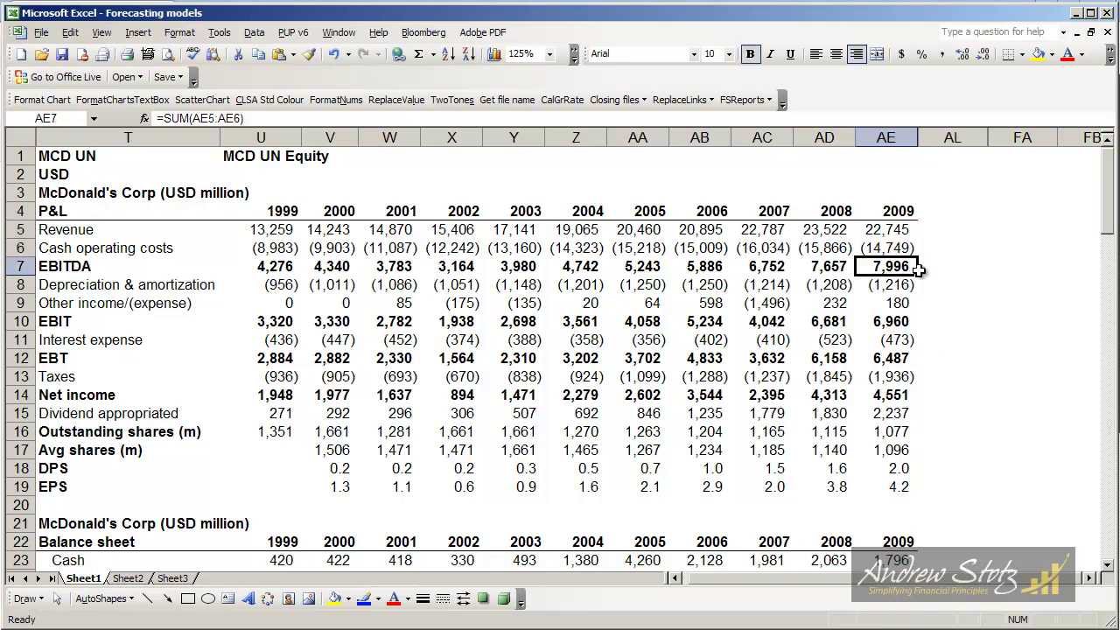
key("F2")
left_click(948, 247)
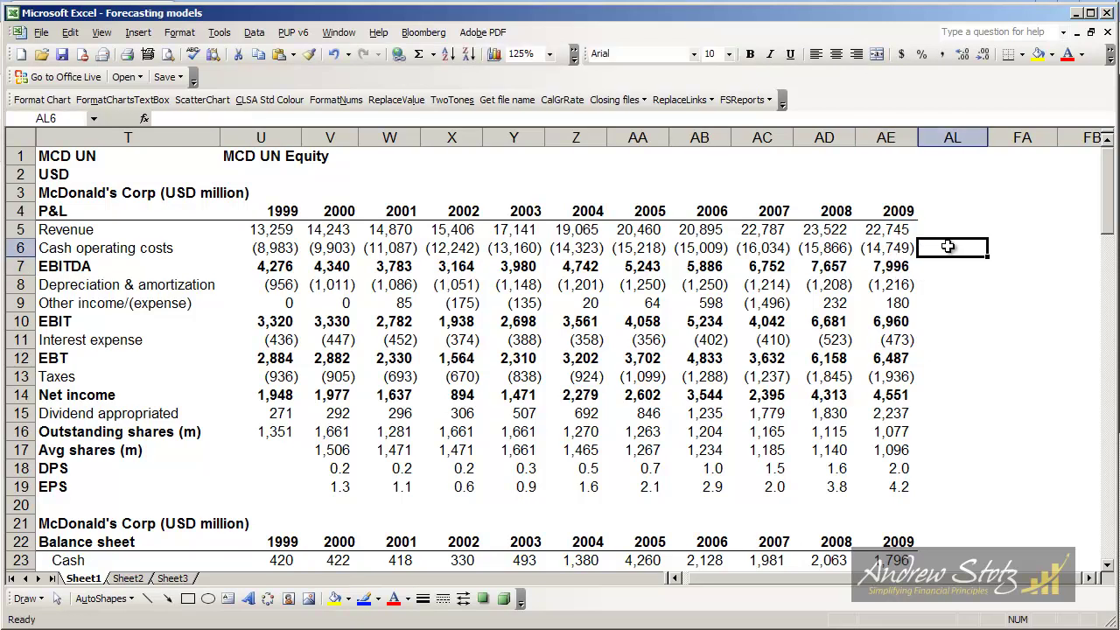
Step: Inspect the 2009 EBITDA formula and the revenue and cash operating costs cells it adds in column AE
left_click(901, 264)
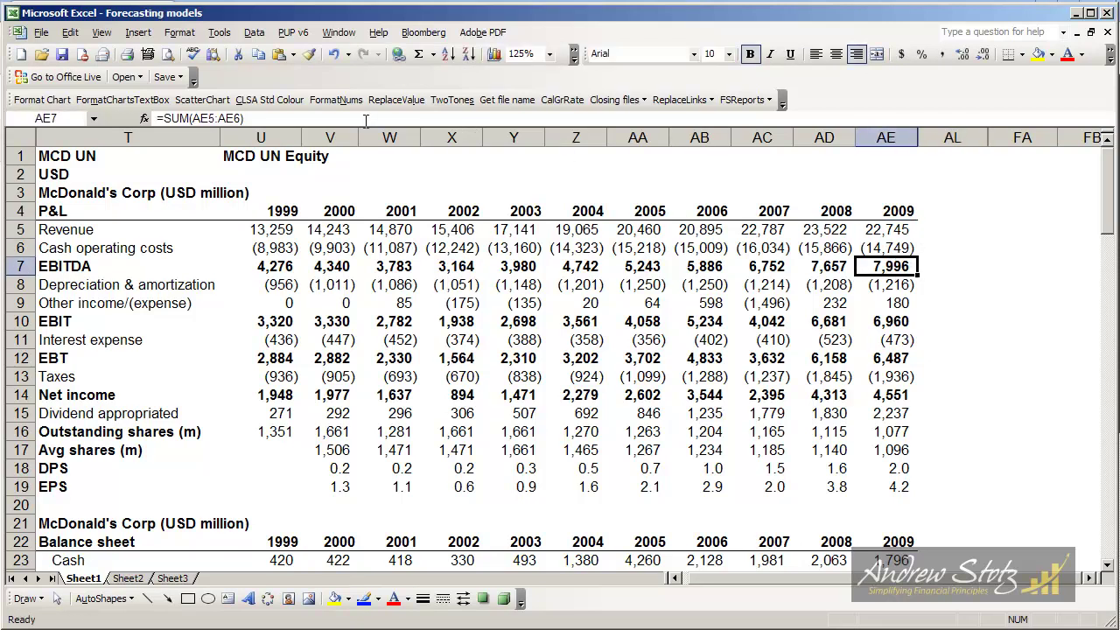
left_click_drag(243, 118, 147, 123)
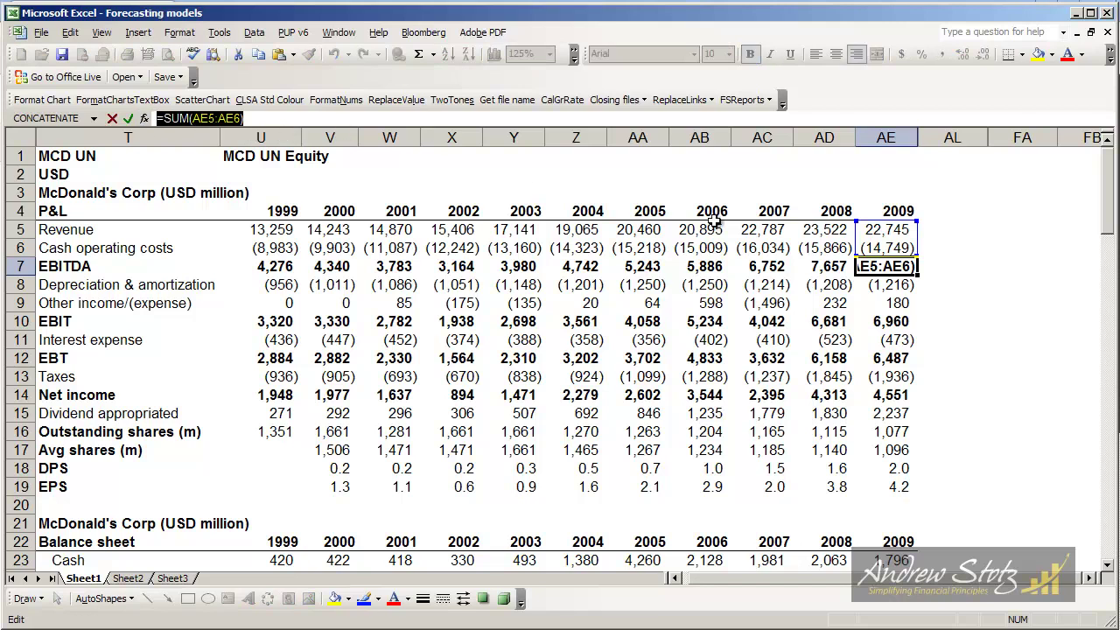
left_click(897, 131)
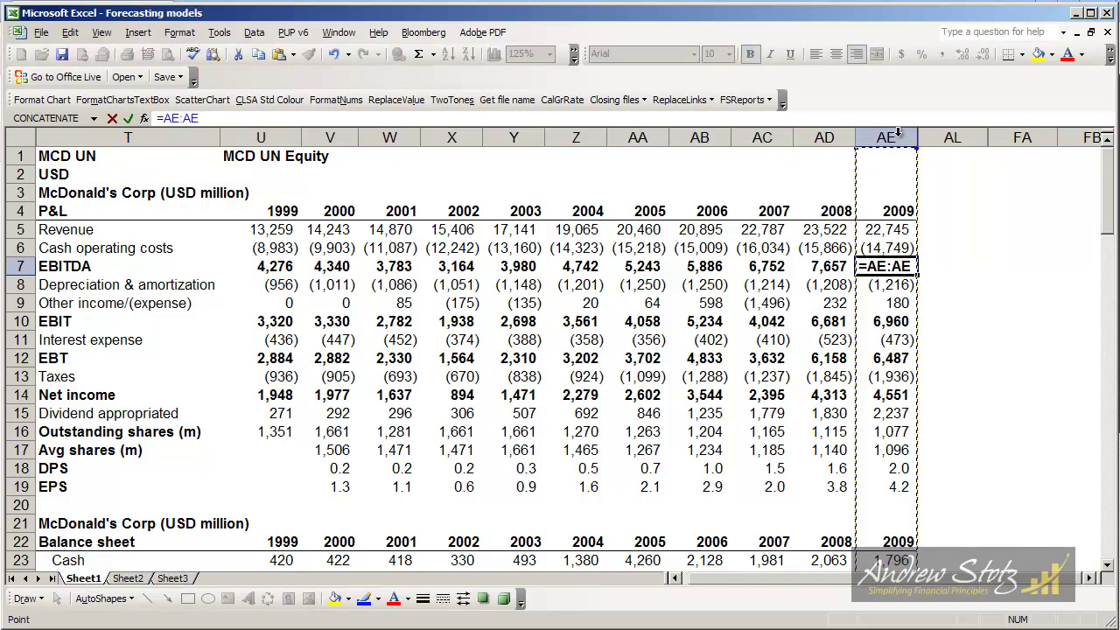
key("Escape")
left_click(897, 131)
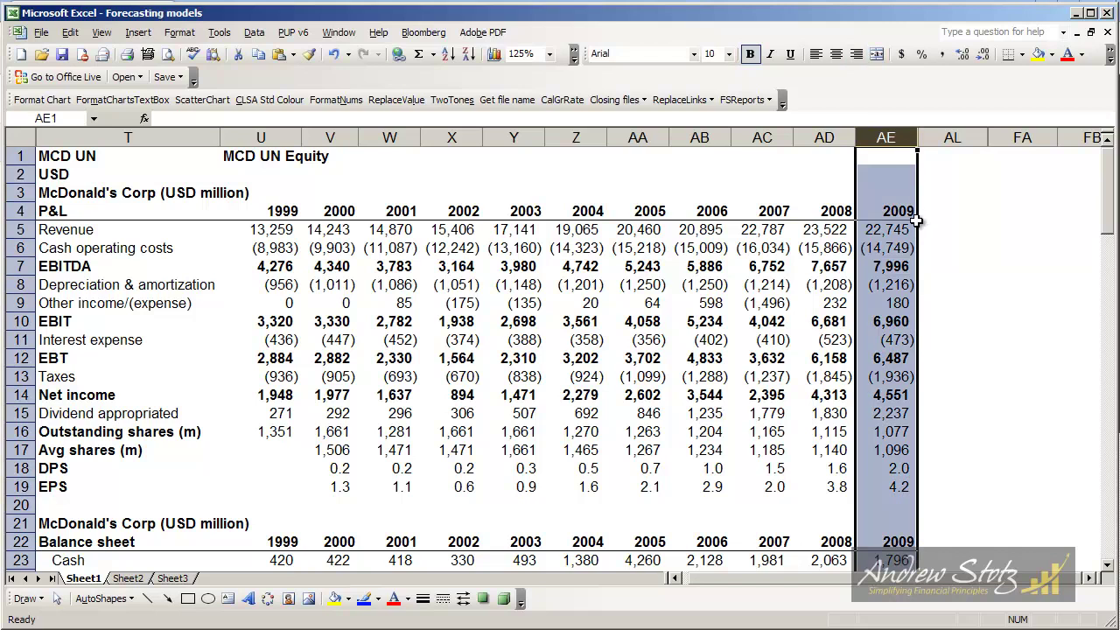
left_click_drag(892, 229, 894, 243)
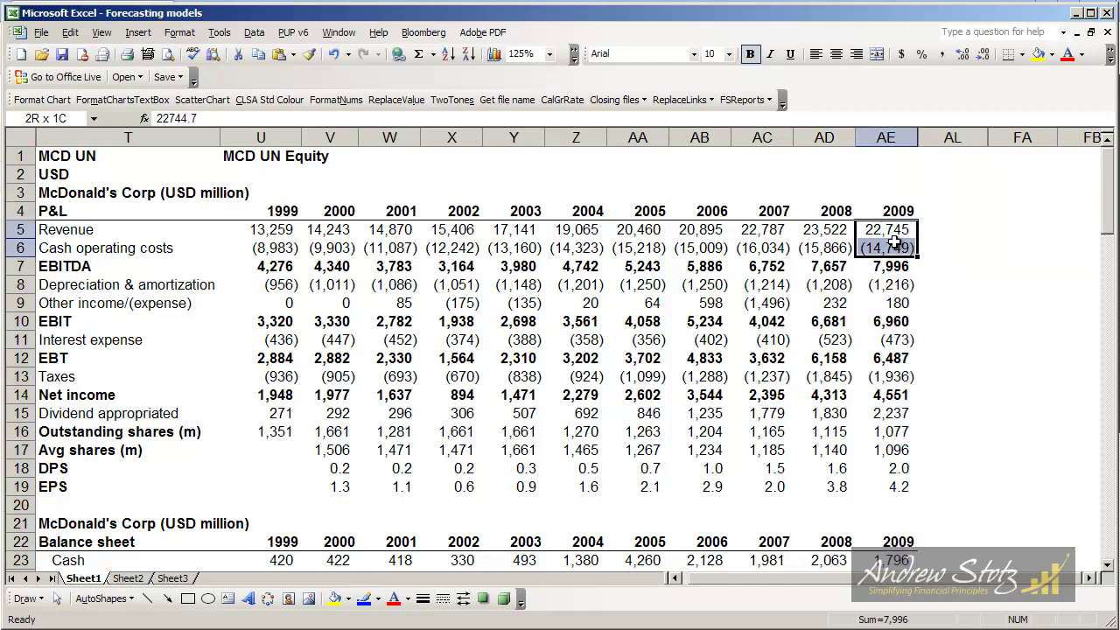
Step: Inspect the 2009 EBIT formula and the cells it sums, leaving the formula as it is
left_click(889, 321)
key("F2")
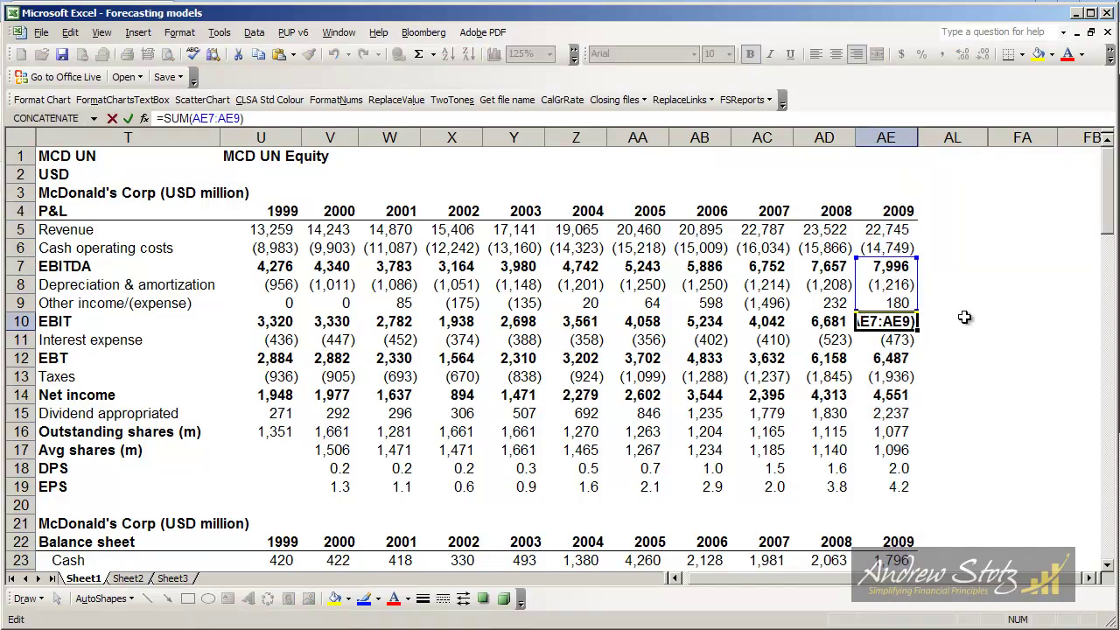
key("Return")
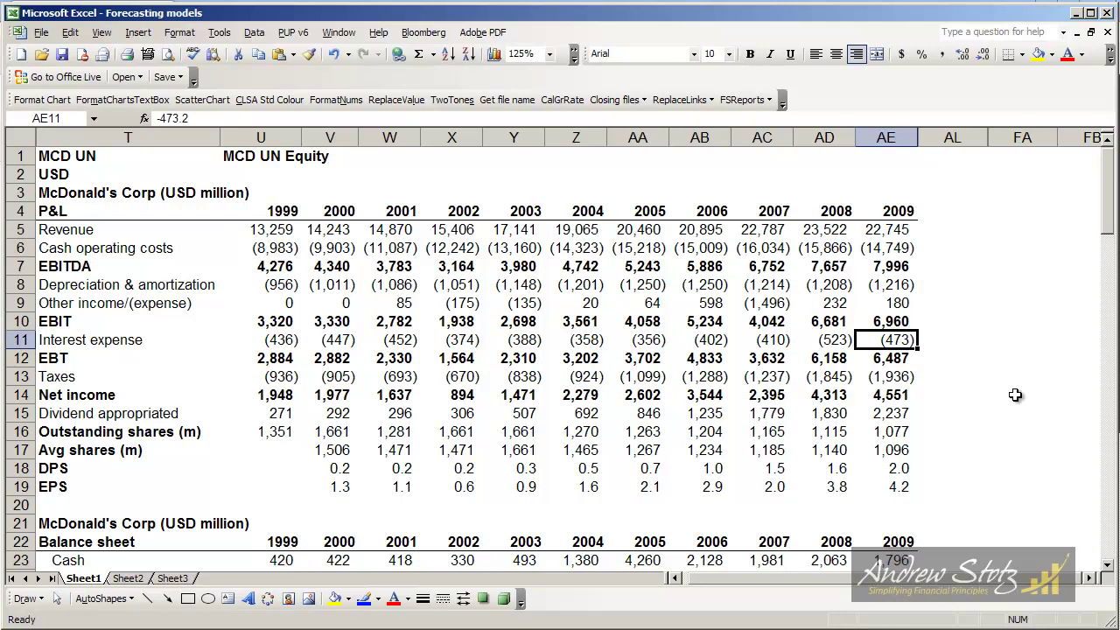